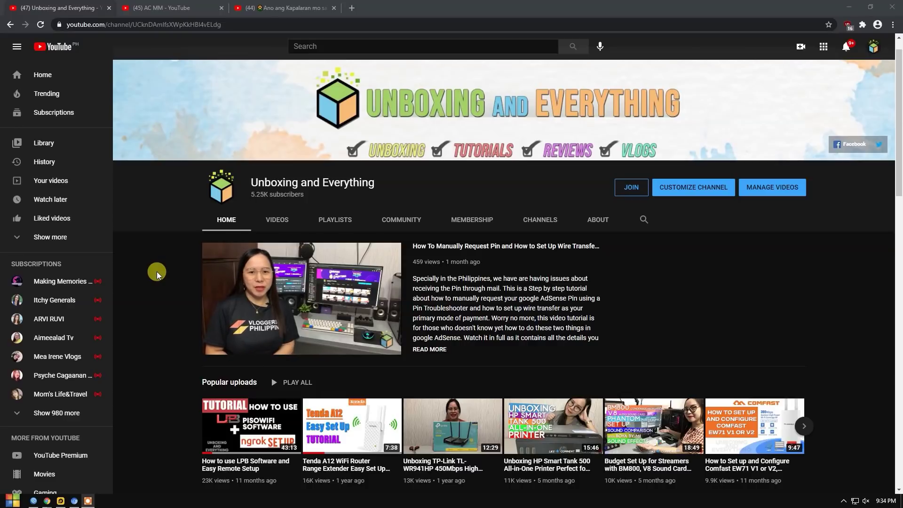
Step: Review the AC MM channel's 1.25K subscriber count and the held chat message's author
left_click(160, 5)
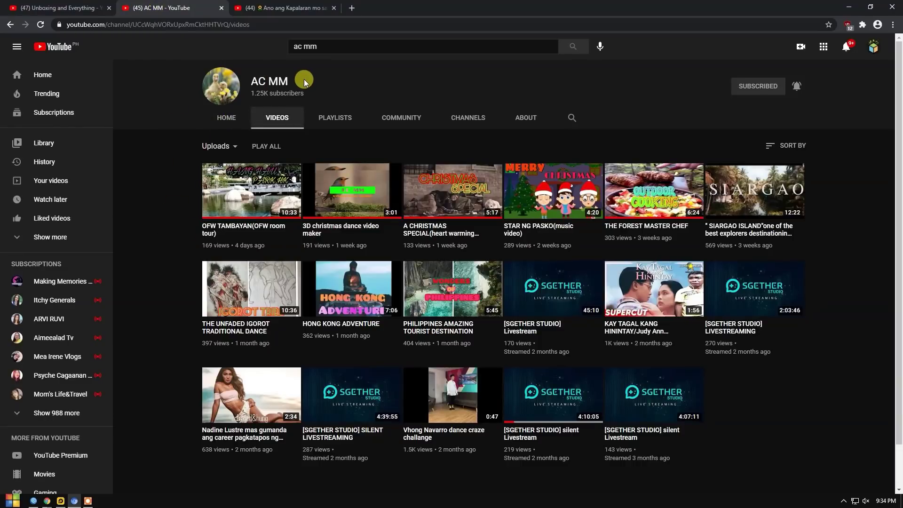
triple_click(277, 93)
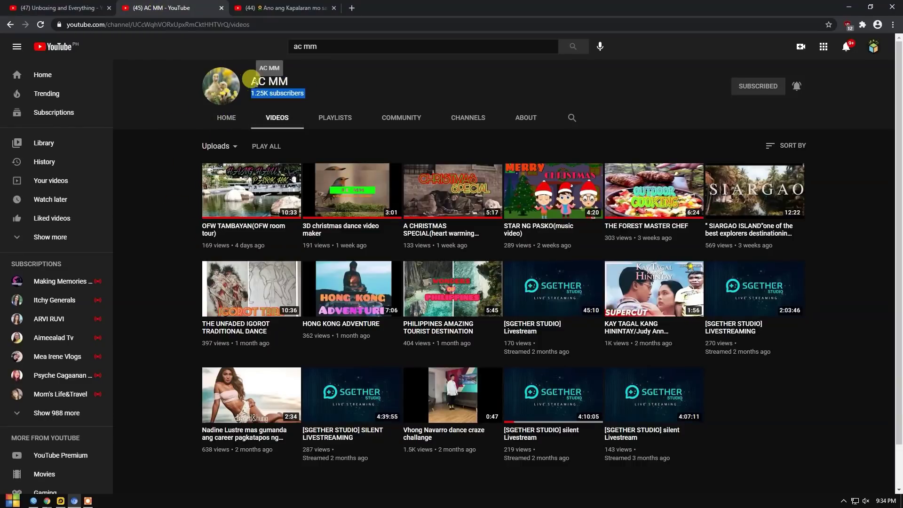
left_click(306, 79)
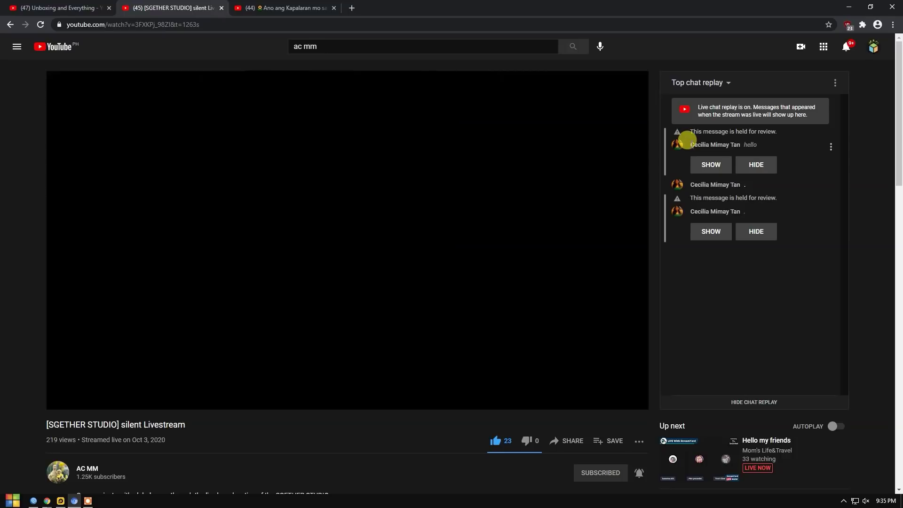
left_click_drag(690, 142, 748, 141)
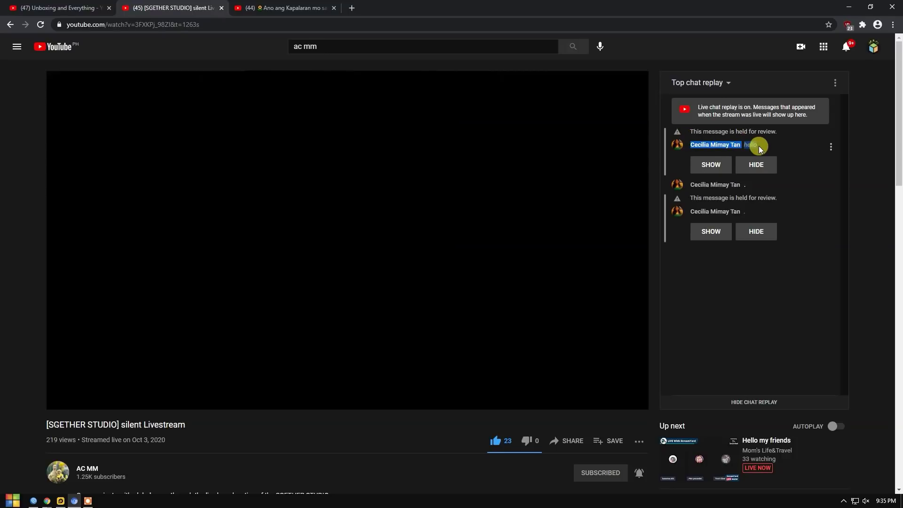
left_click(701, 193)
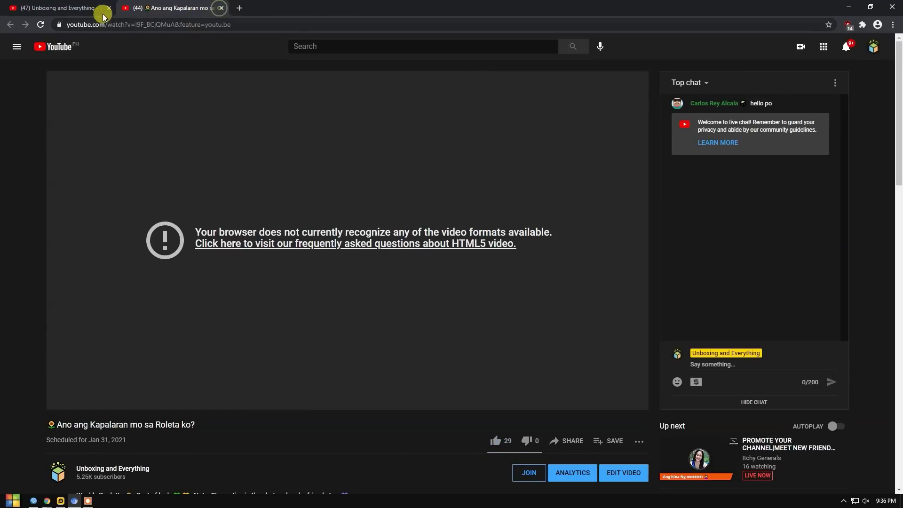
Step: Close the SGETHER replay tab and check the Ano ang Kapalaran stream's scheduled date
left_click(75, 8)
left_click(169, 8)
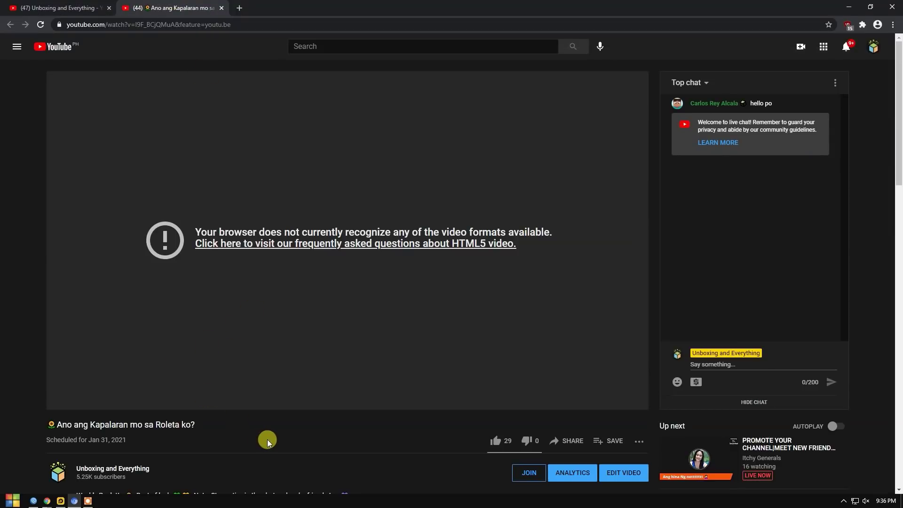
scroll(240, 430, "down", 1)
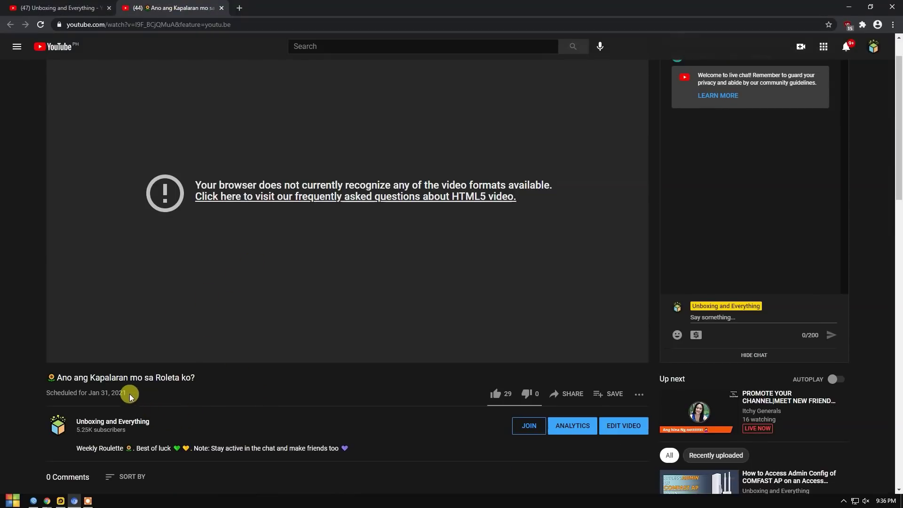
mouse_move(131, 391)
left_mouse_down()
mouse_move(80, 392)
mouse_move(128, 397)
left_mouse_up()
left_click(145, 393)
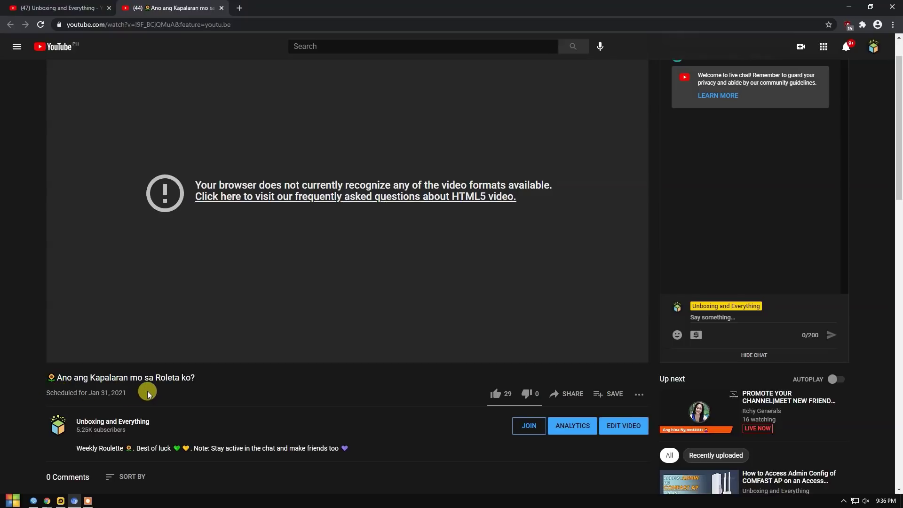
scroll(150, 405, "up", 1)
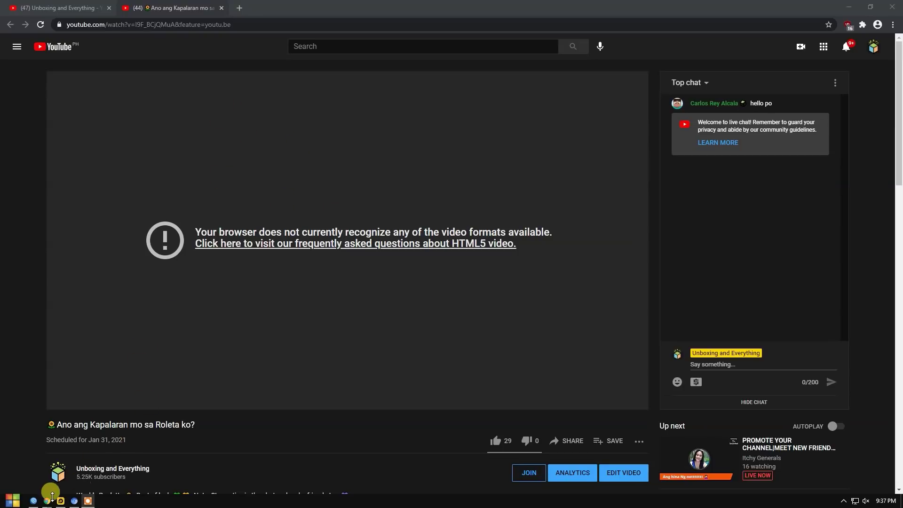
Step: Copy the Ano ang Kapalaran stream page address from the host's window
mouse_move(48, 502)
left_click(144, 483)
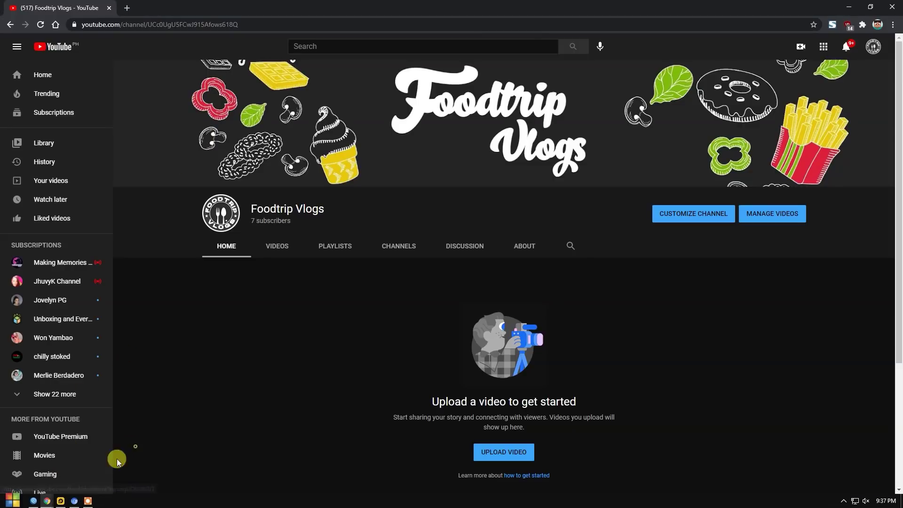
mouse_move(48, 501)
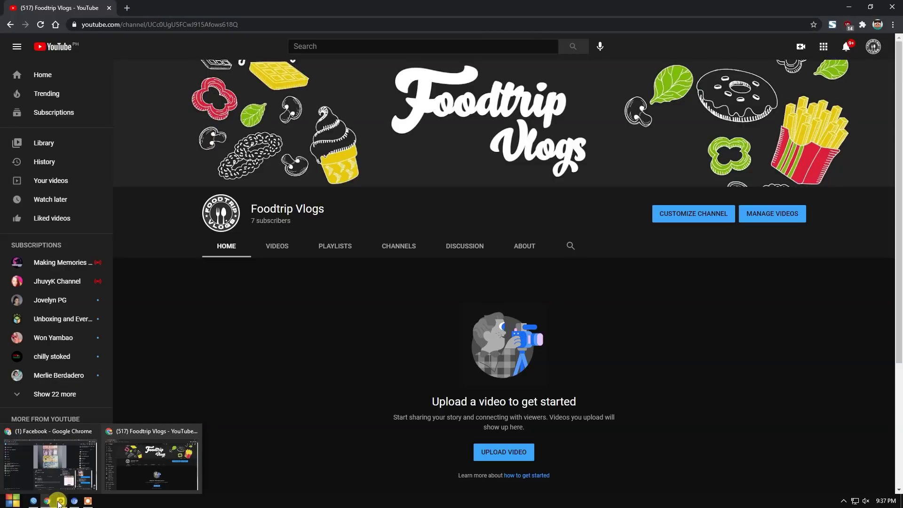
left_click(50, 463)
left_click(238, 25)
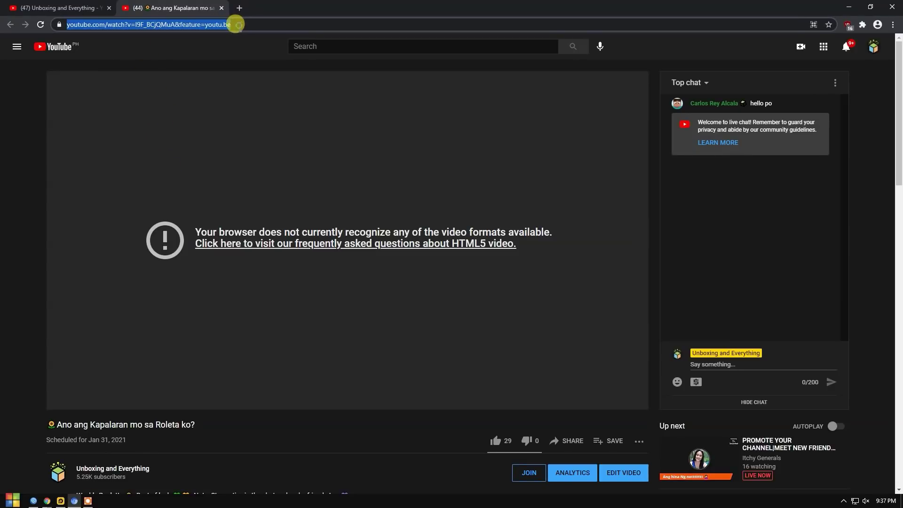
right_click(236, 24)
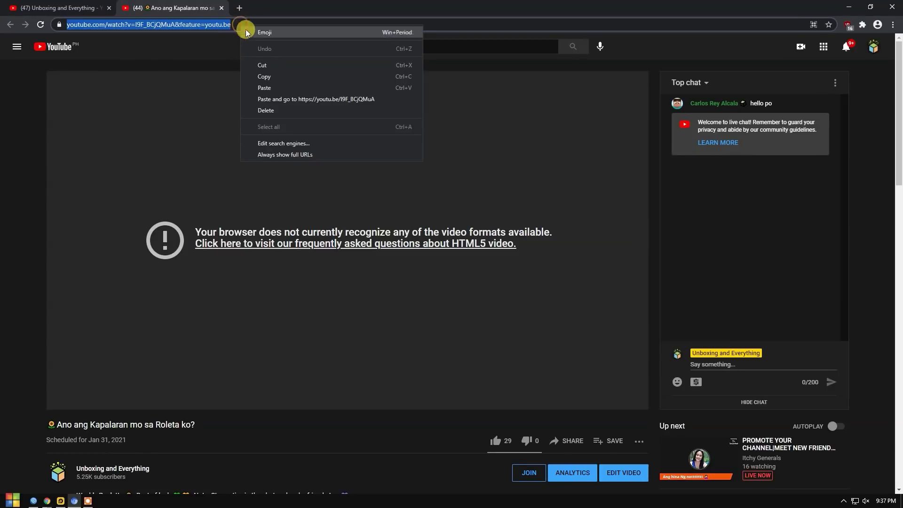
left_click(276, 75)
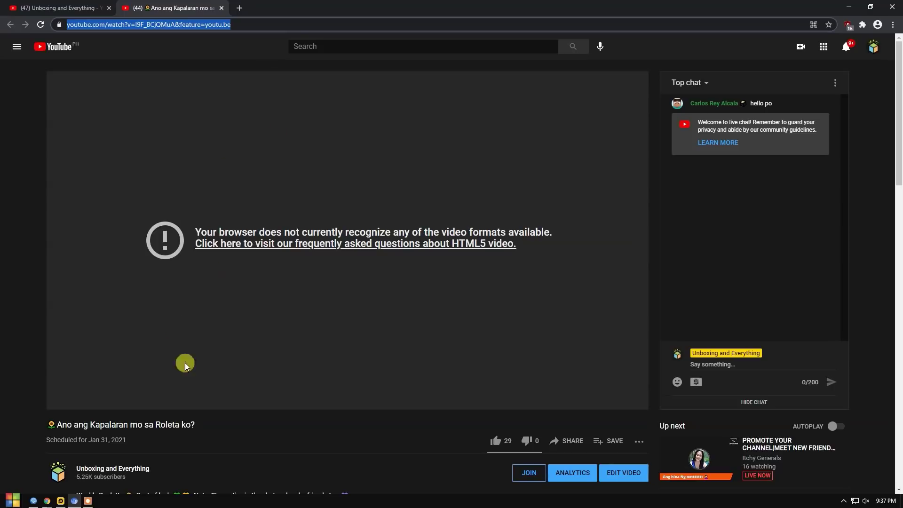
Step: Load the copied stream address in the Foodtrip Vlogs browser window
mouse_move(49, 502)
left_click(150, 466)
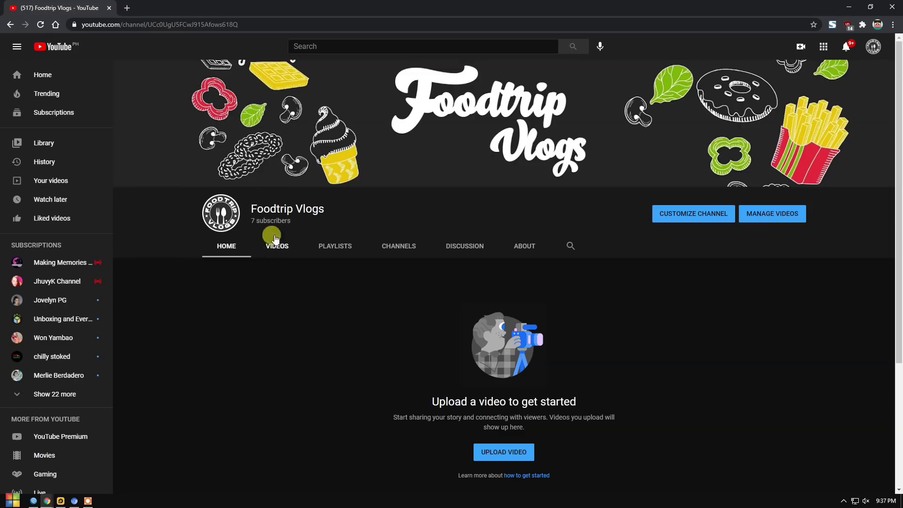
left_click(276, 24)
key("ctrl+v")
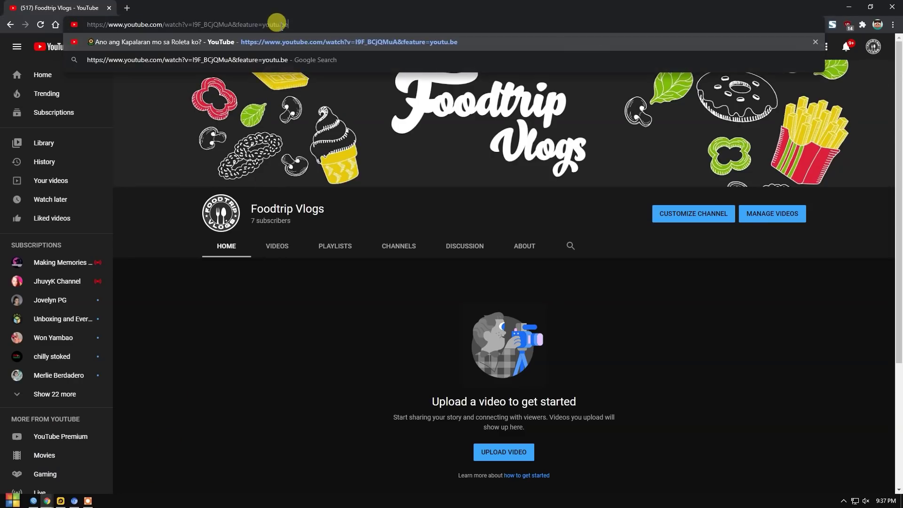
key("Return")
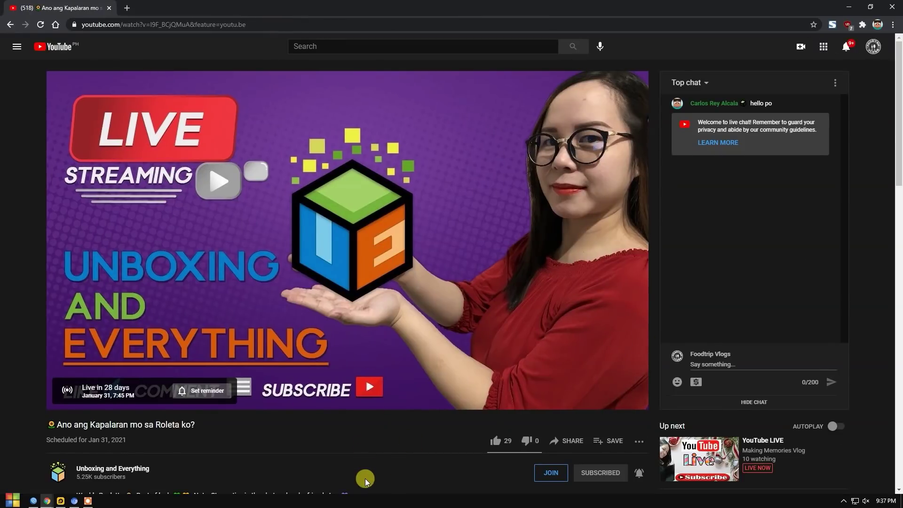
Step: As Foodtrip Vlogs, post 'Hello host' in the stream's live chat
scroll(329, 465, "down", 1)
left_click_drag(207, 377, 47, 376)
left_click(142, 395)
left_click_drag(143, 395, 88, 391)
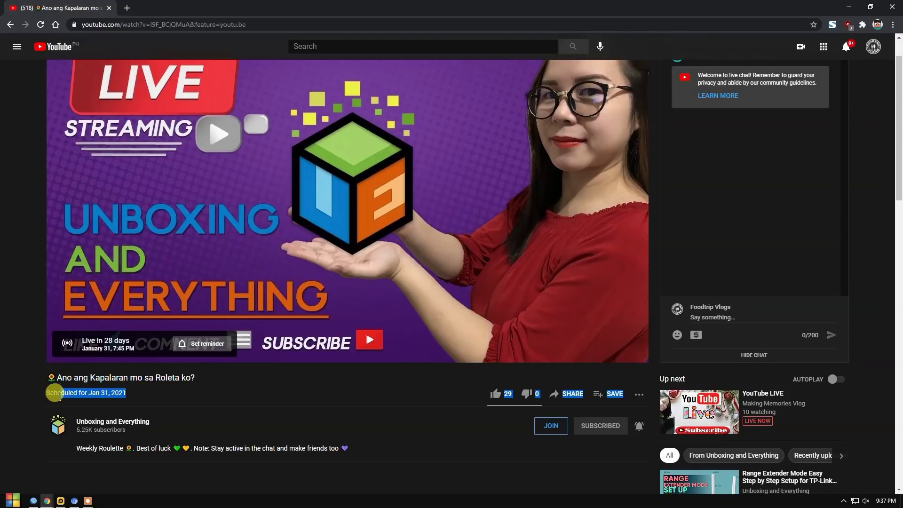
left_click_drag(53, 392, 55, 392)
left_click(759, 219)
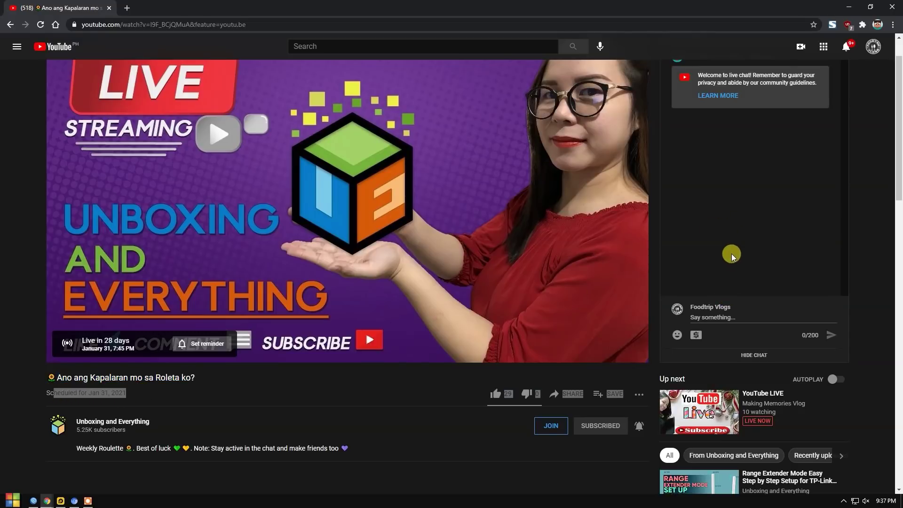
left_click(439, 422)
scroll(438, 421, "up", 1)
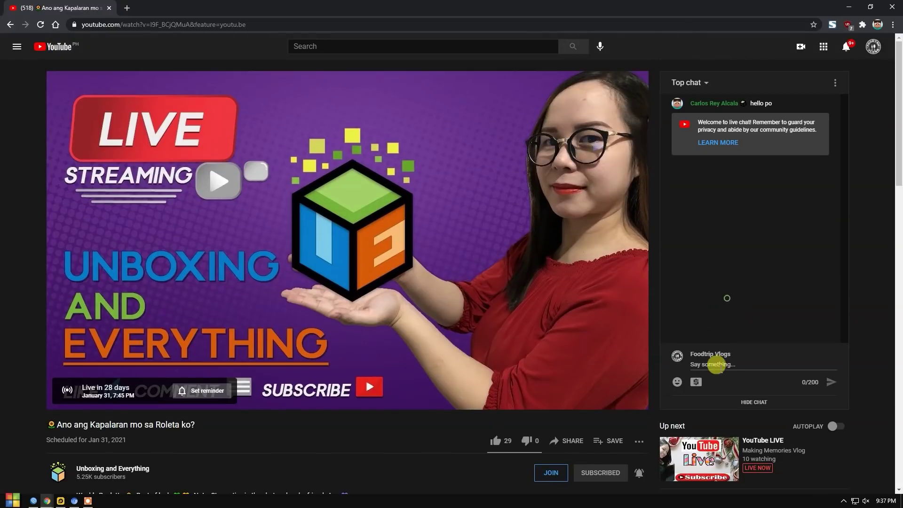
left_click(713, 365)
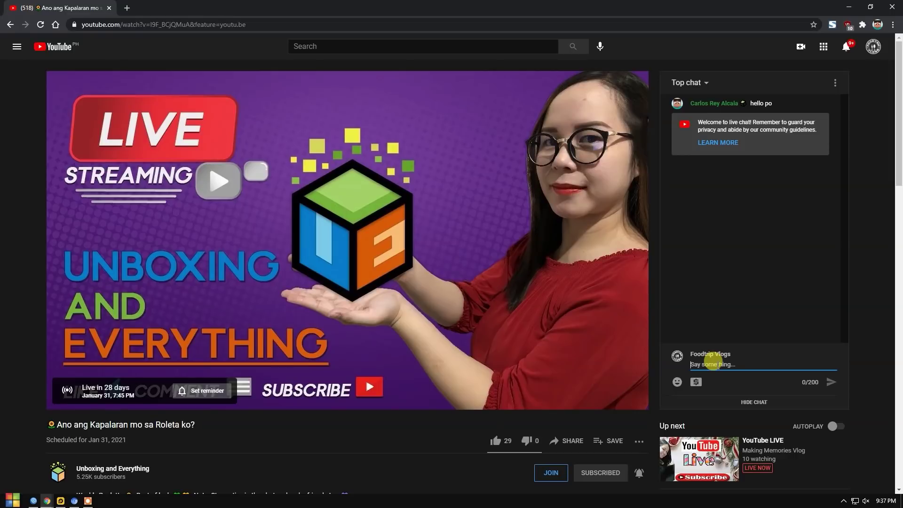
type("Hello host")
key("Return")
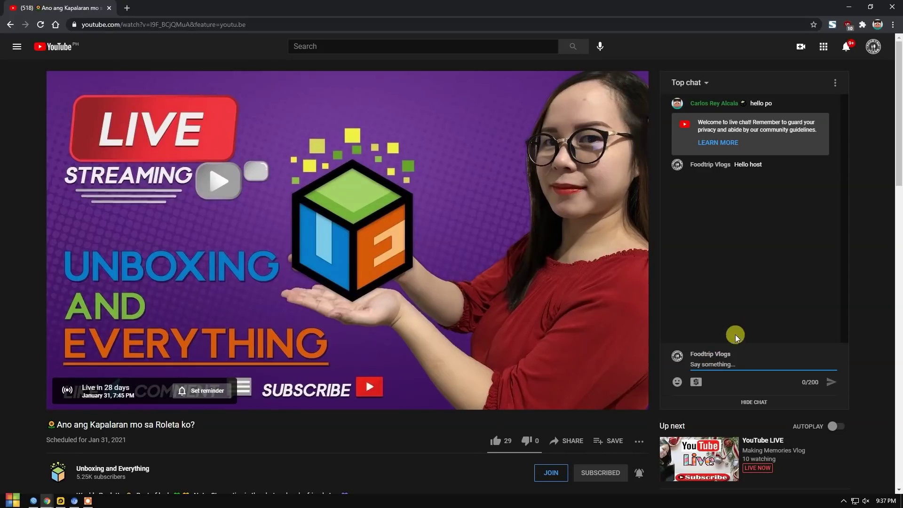
Step: Check the chat from the host's window and reload the stream page there
left_click(735, 259)
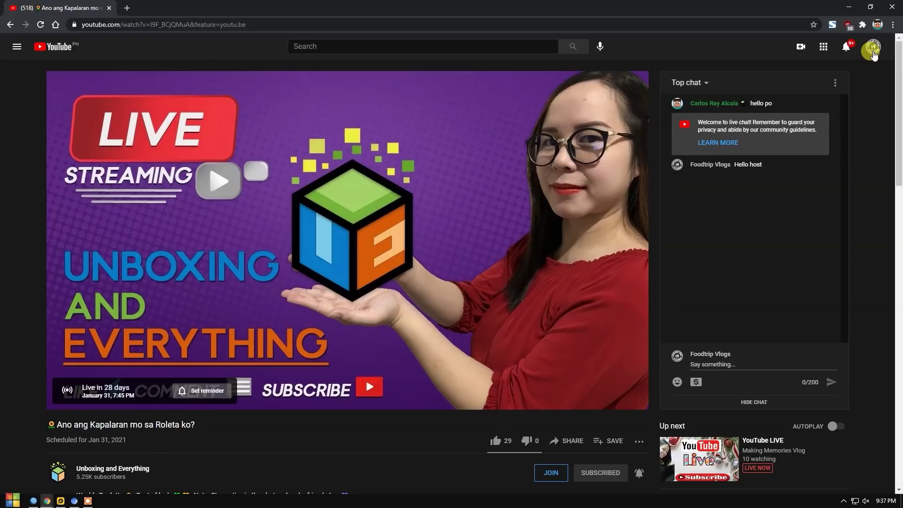
left_click_drag(692, 164, 715, 159)
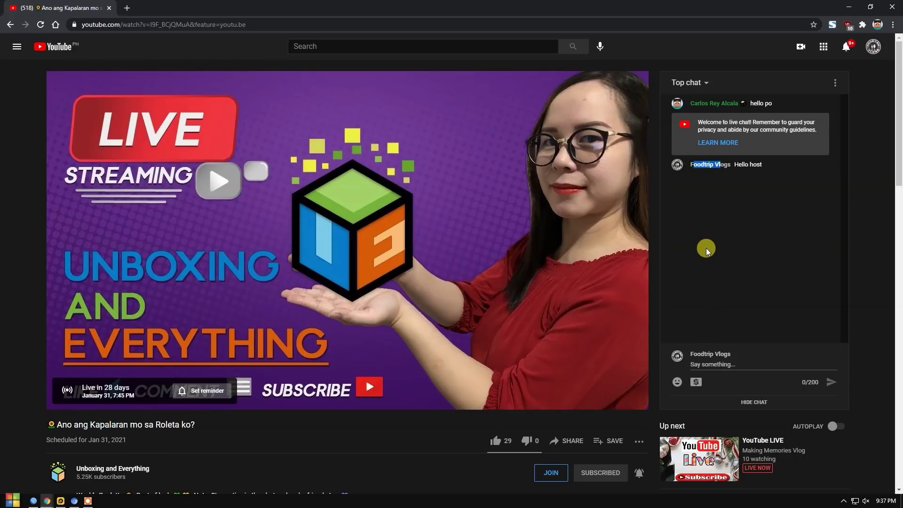
key("alt+Tab")
left_click(732, 284)
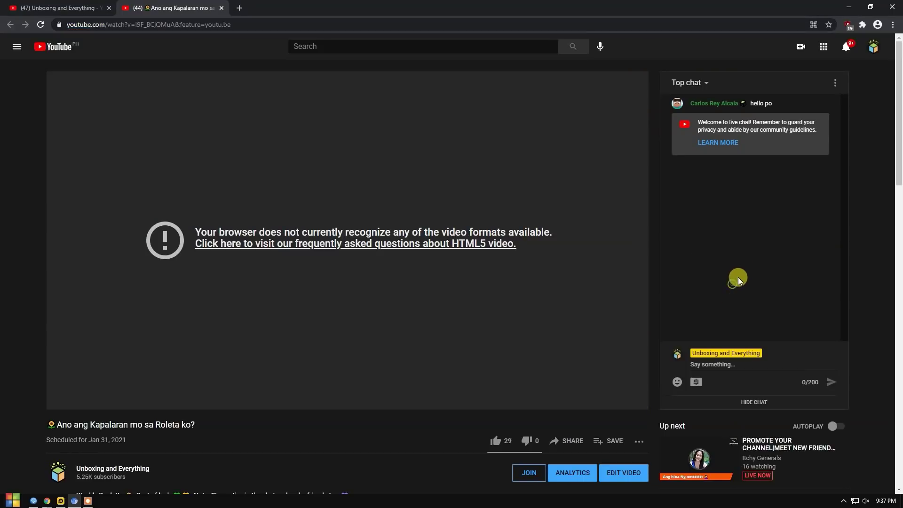
scroll(756, 242, "down", 1)
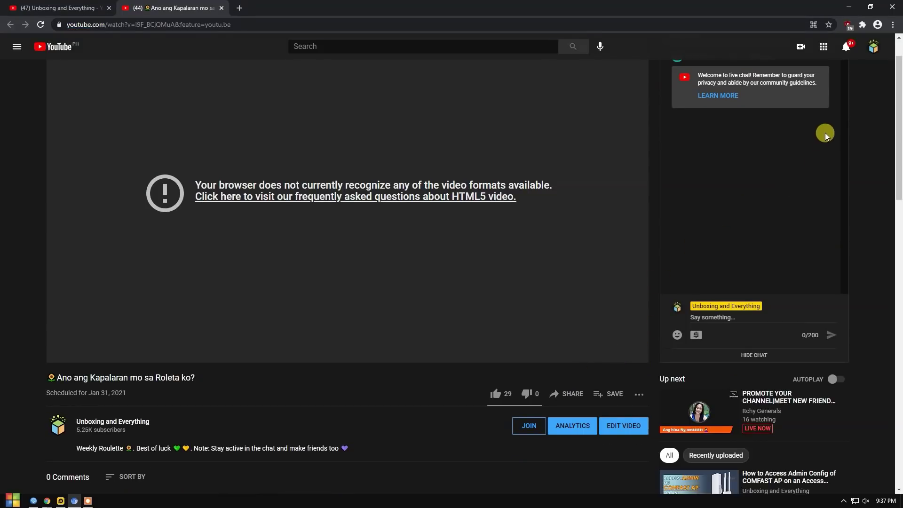
left_click_drag(747, 305, 687, 304)
left_click(700, 255)
scroll(861, 199, "up", 1)
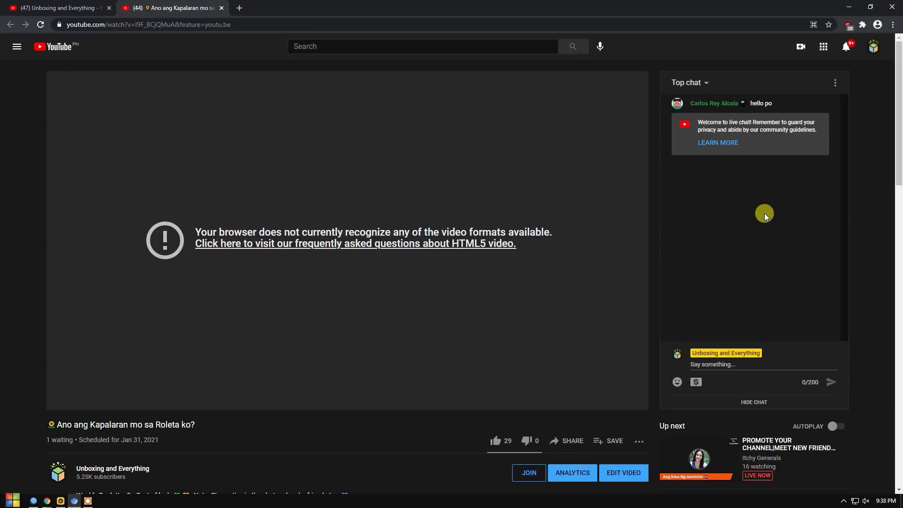
left_click(719, 363)
left_click(731, 245)
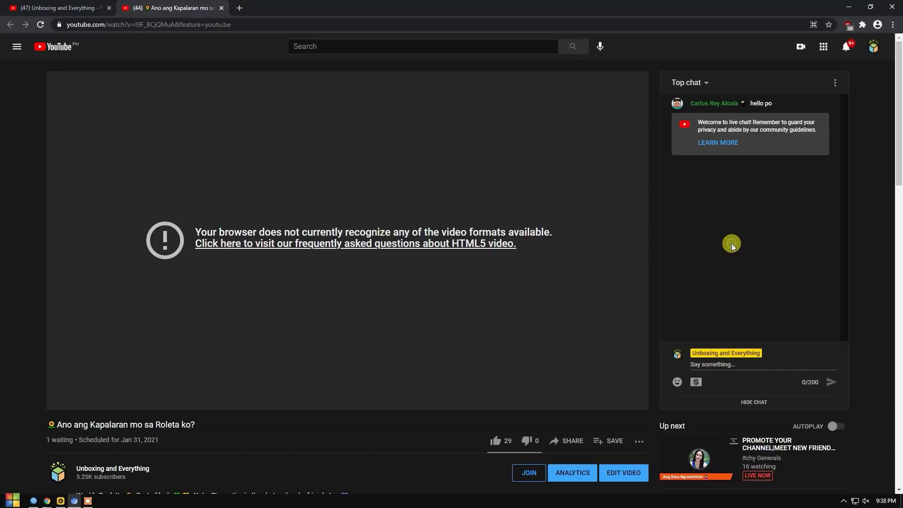
left_click(40, 27)
Step: As Foodtrip Vlogs, post 'do you see m' in the live chat and reload the page
key("alt+Tab")
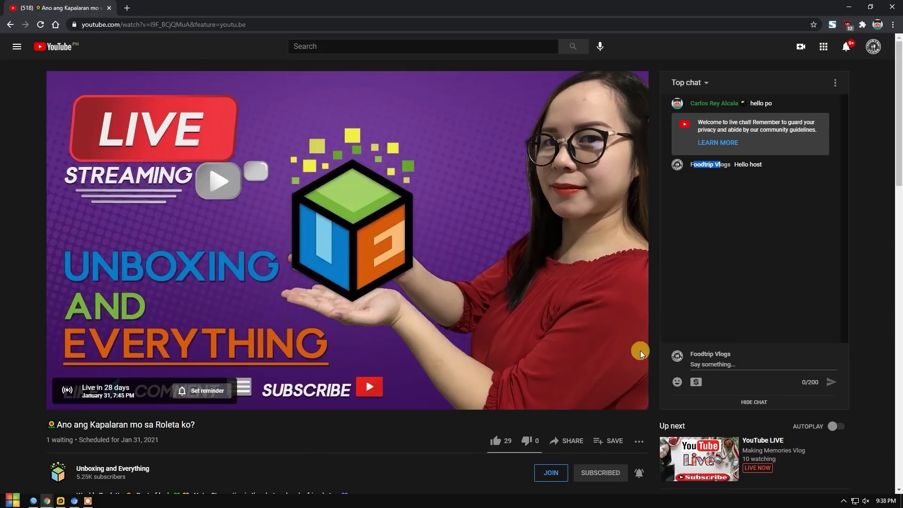
left_click(704, 363)
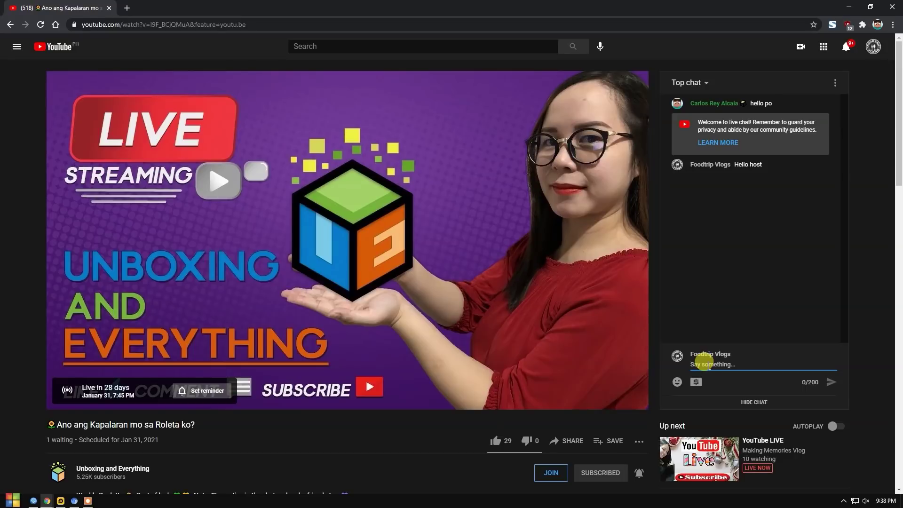
type("do you see me?")
key("Return")
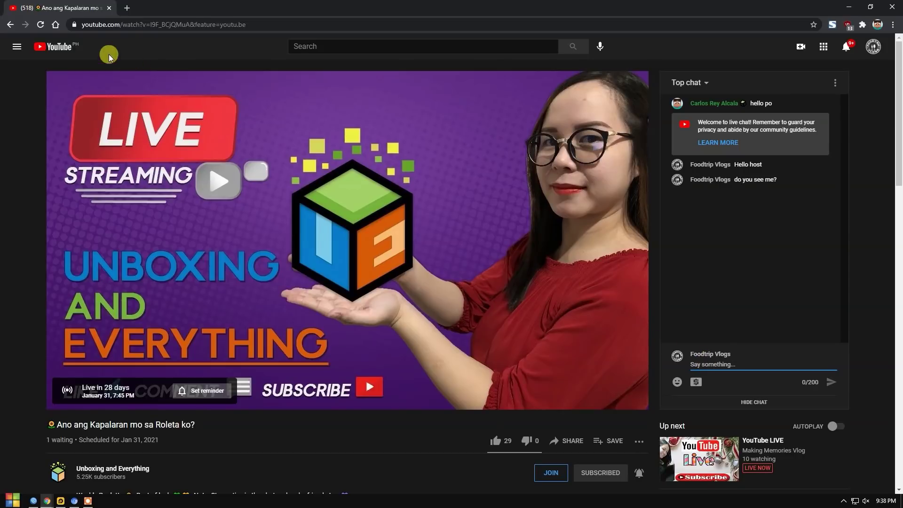
left_click(41, 26)
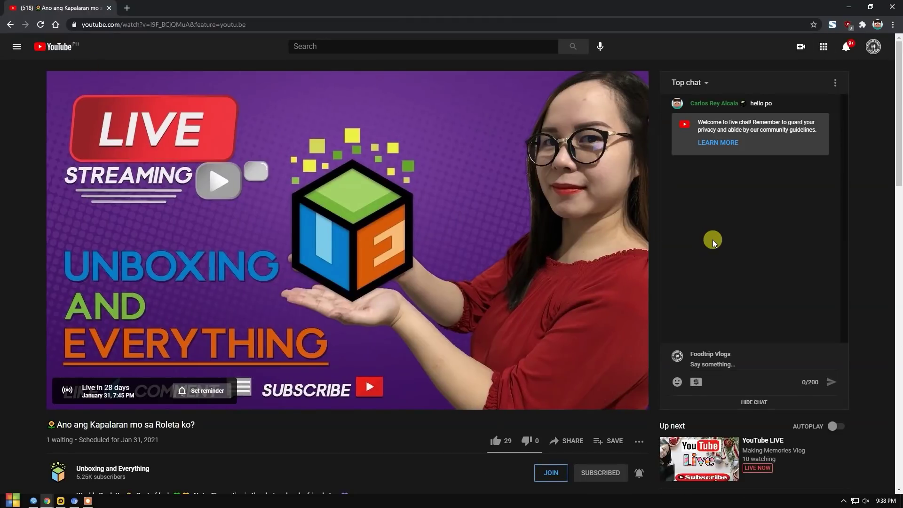
Step: Post 'do you see me po?', then reload the stream in the channel's window
left_click(703, 362)
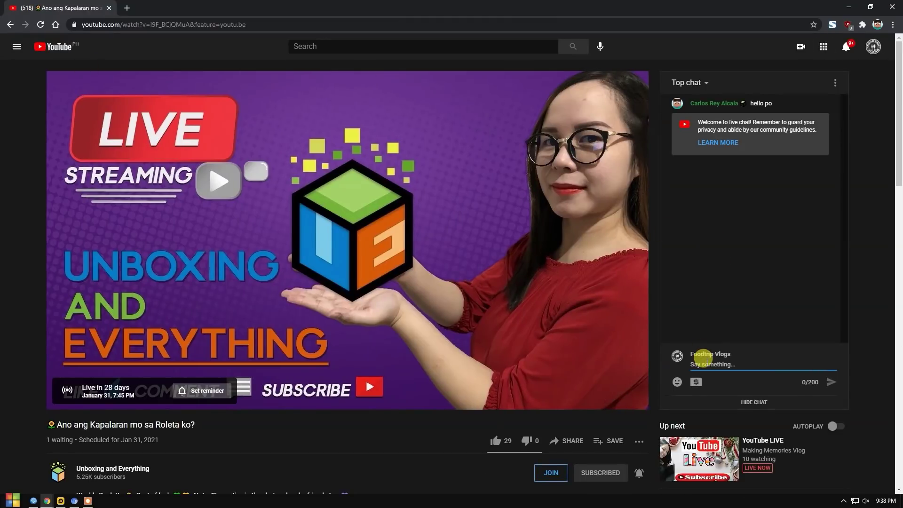
type("do you see me po?")
key("Return")
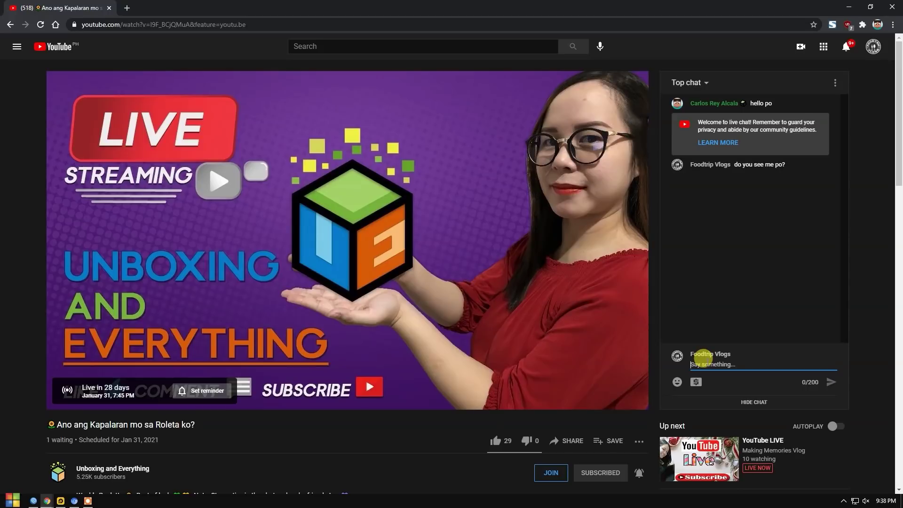
left_click(756, 273)
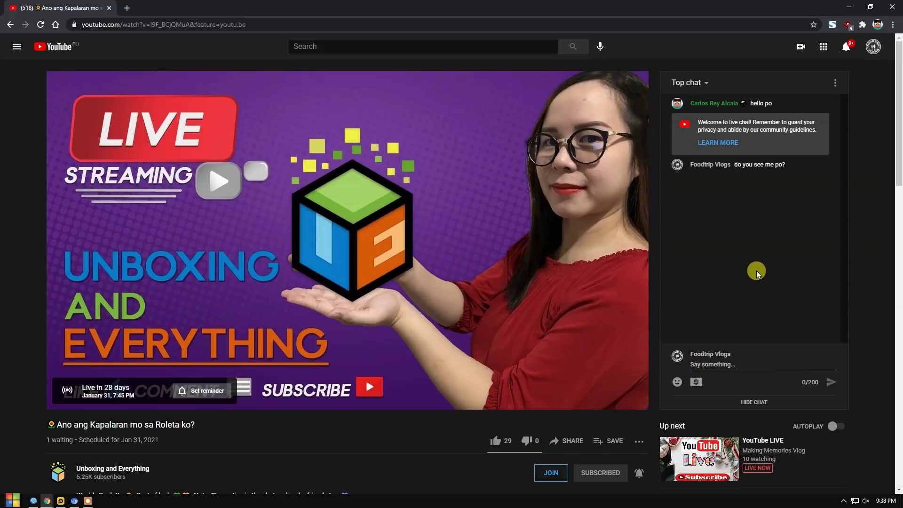
key("alt+Tab")
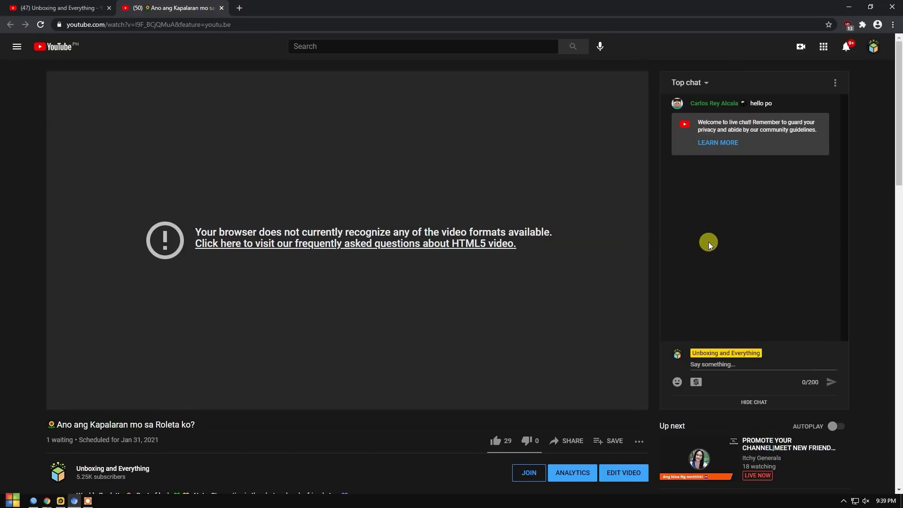
left_click(40, 25)
Step: Reload the Foodtrip Vlogs stream page and post 'still can't see me?' in the chat
key("alt+Tab")
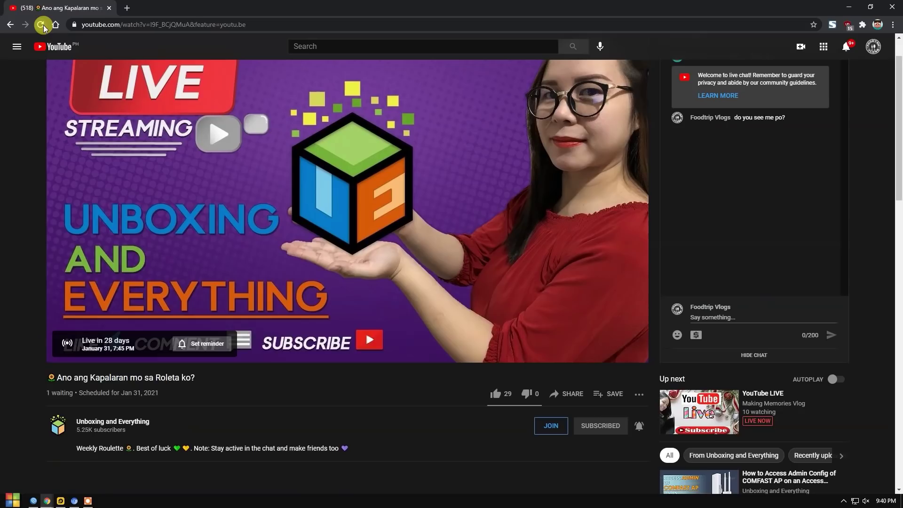
key("F5")
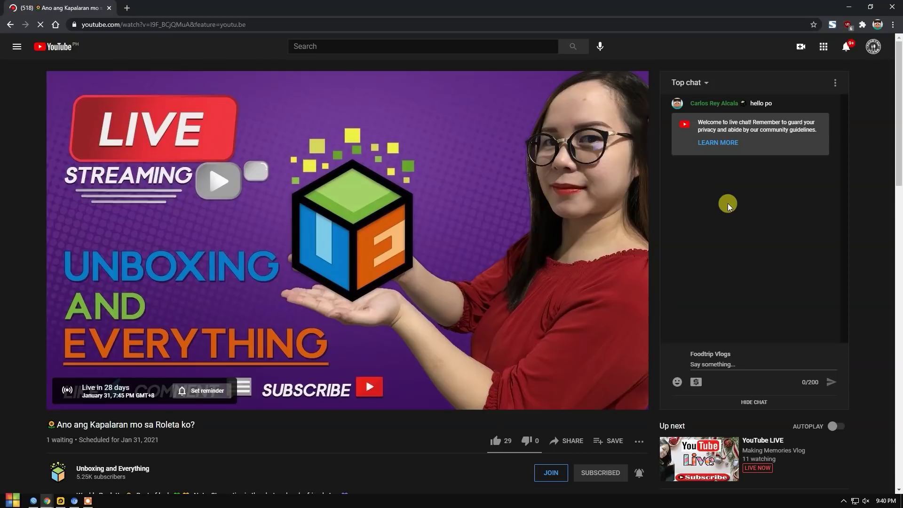
left_click(726, 203)
left_click(732, 362)
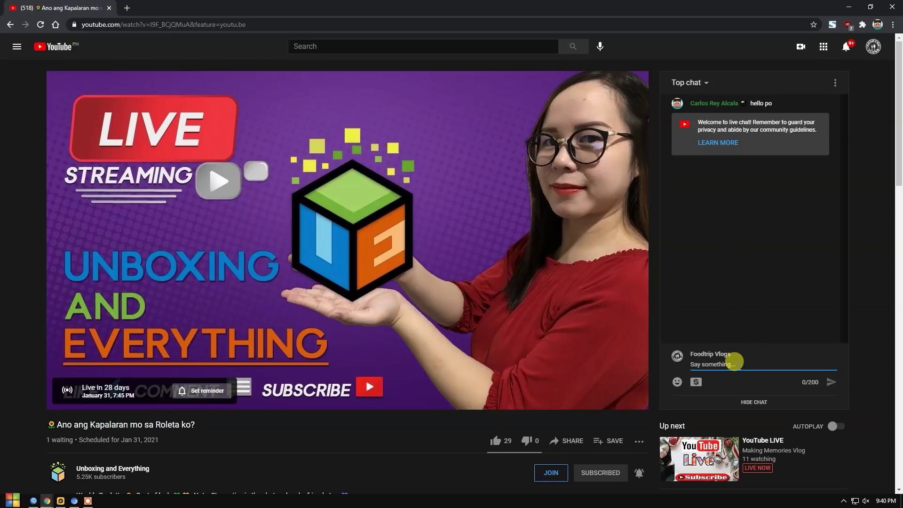
type("still can't see me?")
key("Return")
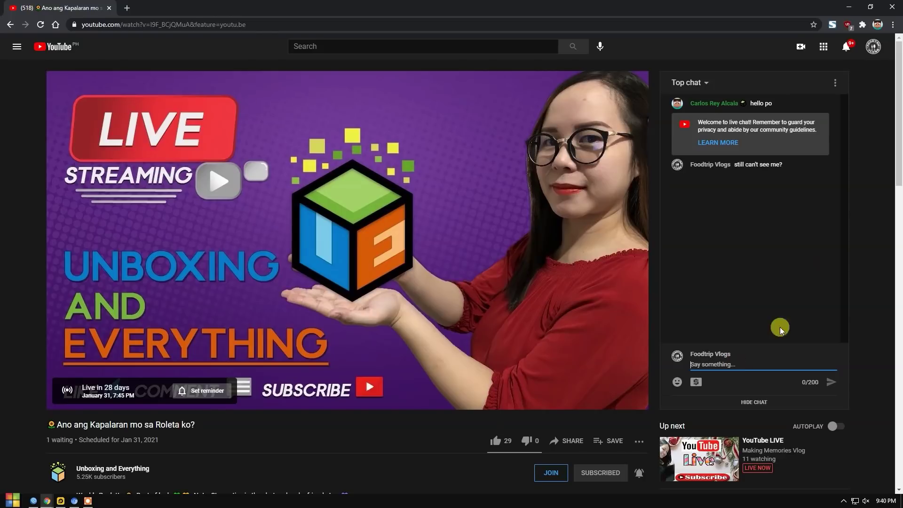
left_click(835, 84)
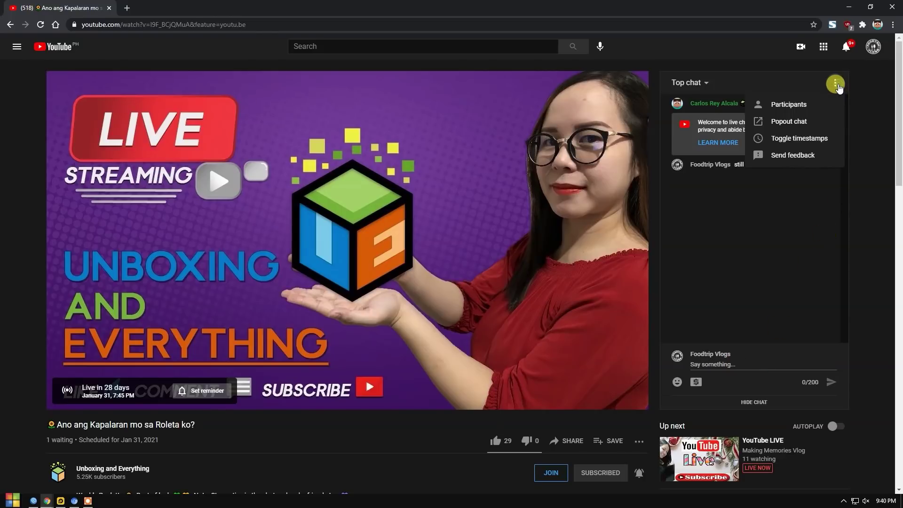
Step: Check the live chat's Participants list twice, finding Foodtrip Vlogs absent
left_click(806, 104)
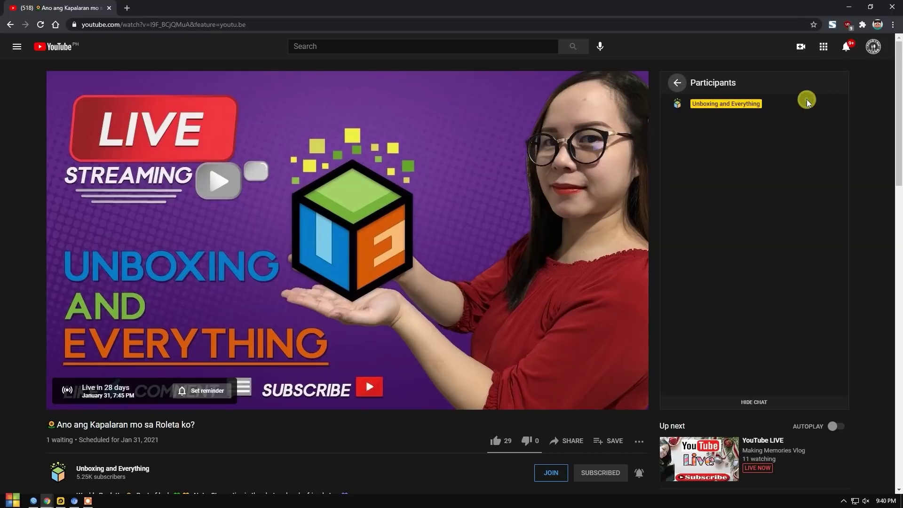
left_click(701, 104)
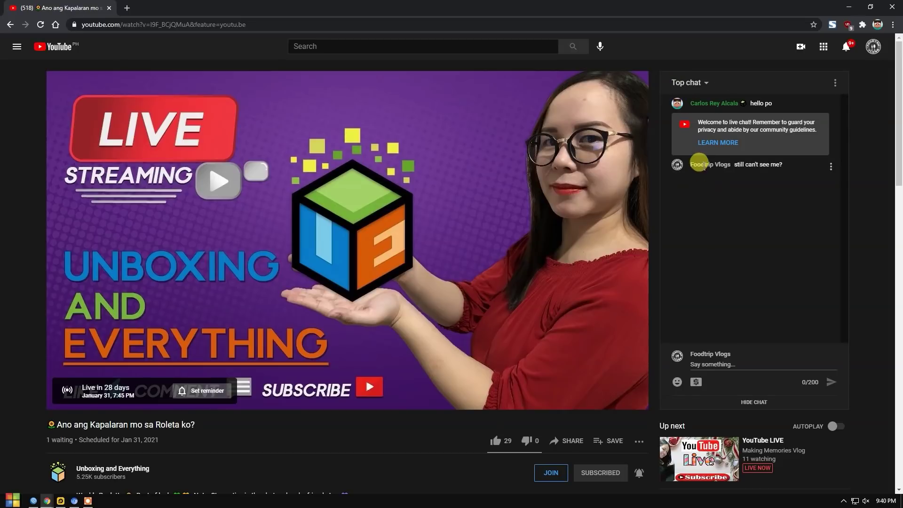
left_click_drag(692, 162, 728, 163)
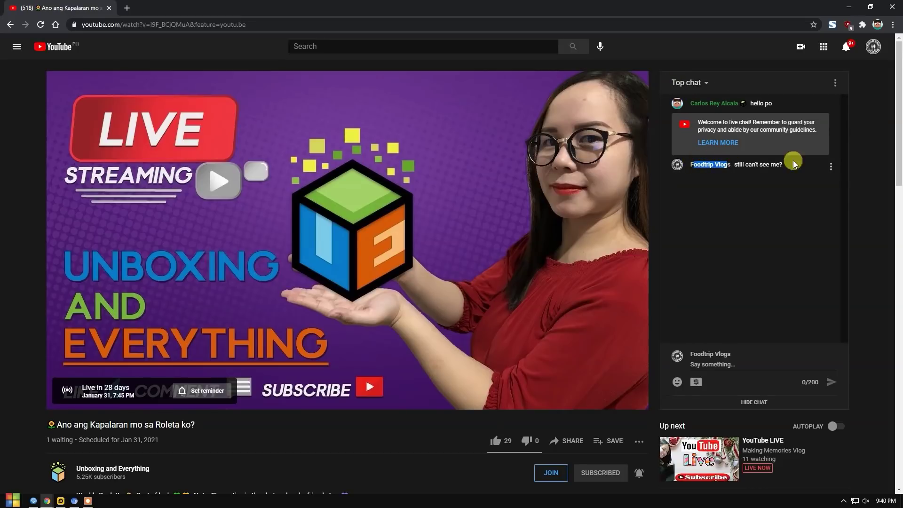
left_click(834, 85)
left_click(775, 99)
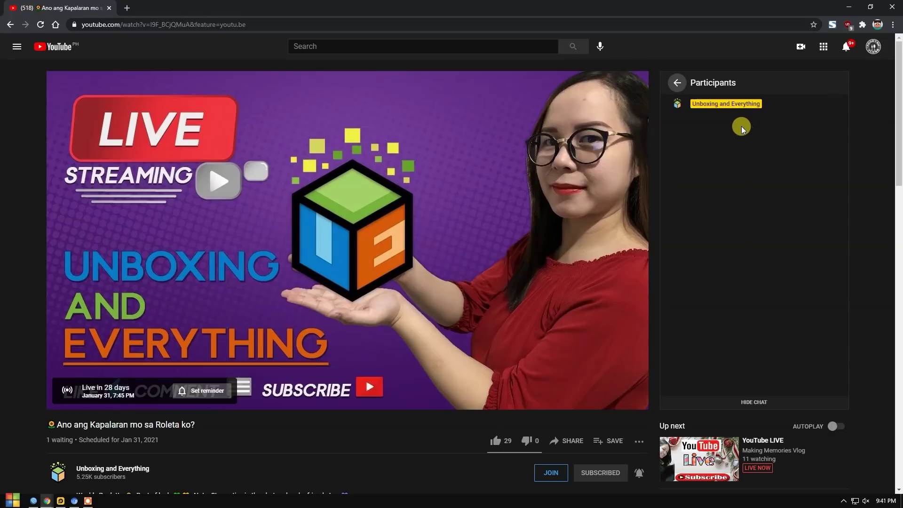
Step: Return from Participants to the live chat and reload the stream page
left_click(677, 84)
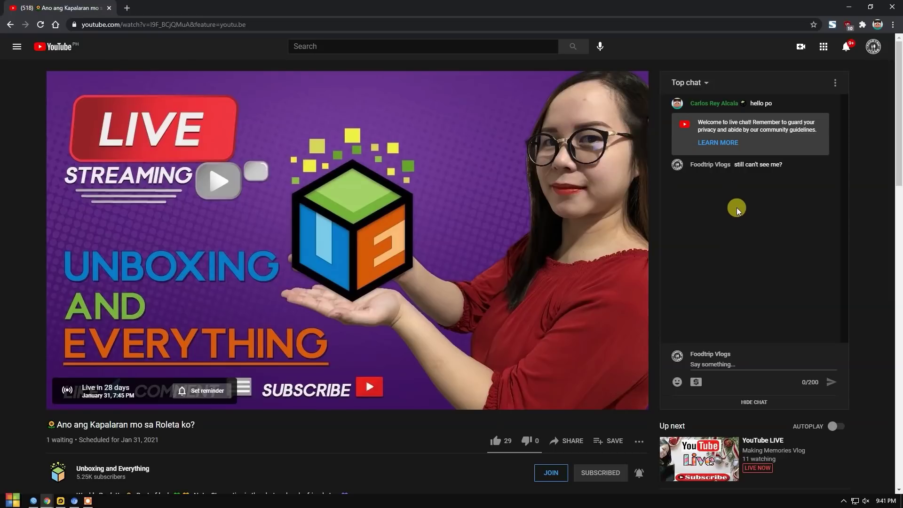
scroll(401, 461, "down", 3)
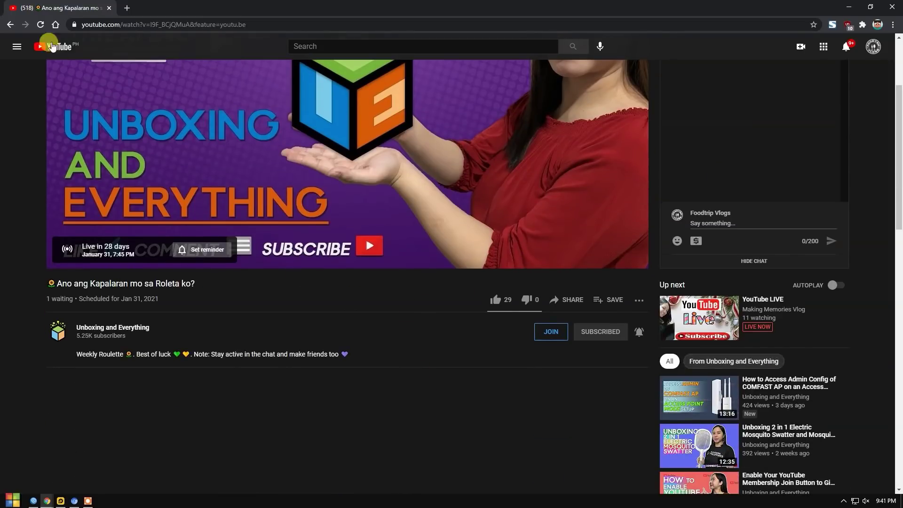
left_click(40, 24)
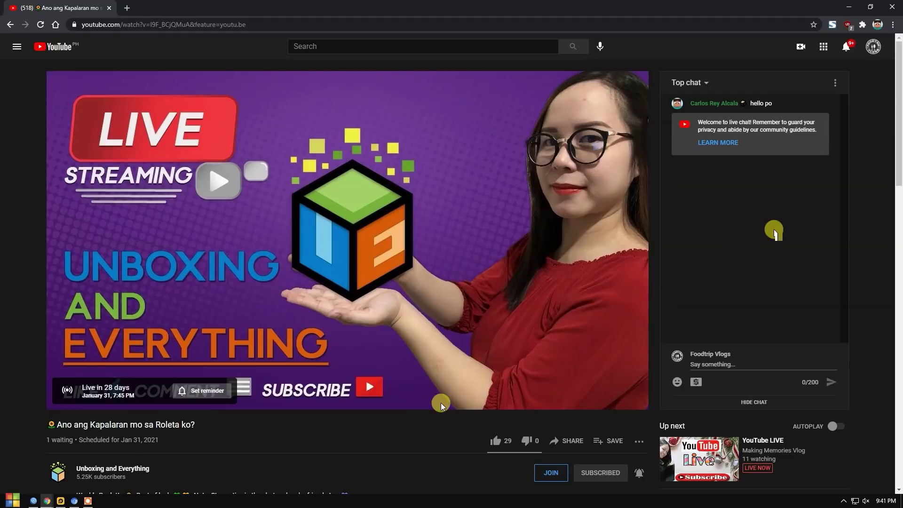
Step: Open and pause Unboxing and Everything's 'Be One of the People with SMART Goal' video
left_click(135, 469)
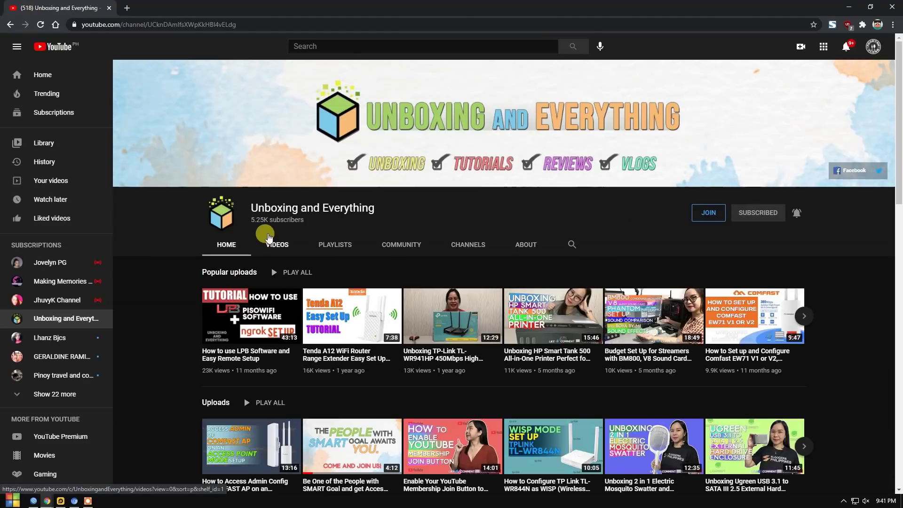
left_click(277, 242)
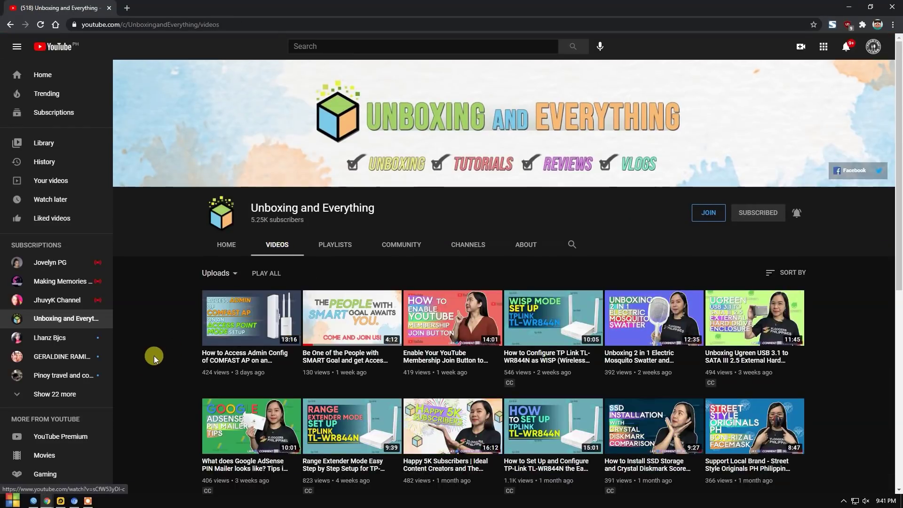
scroll(148, 356, "down", 2)
left_click(344, 234)
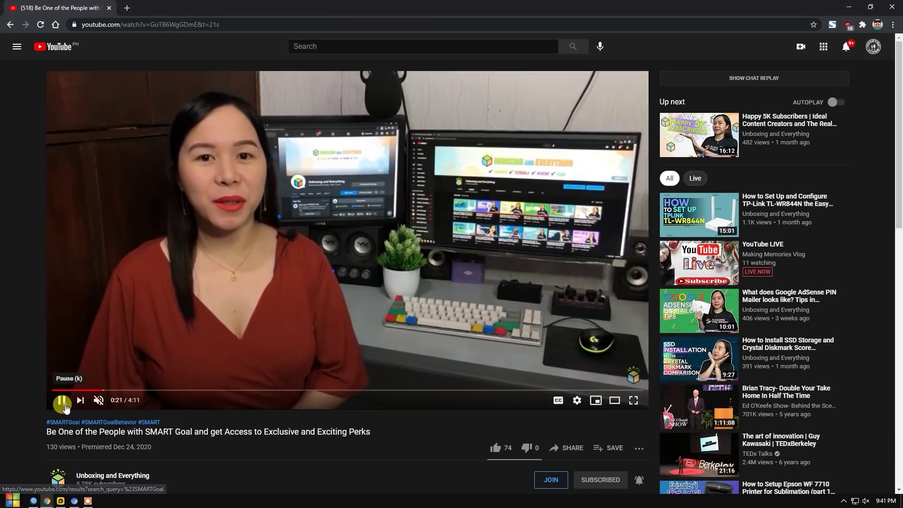
left_click(66, 408)
scroll(210, 385, "down", 7)
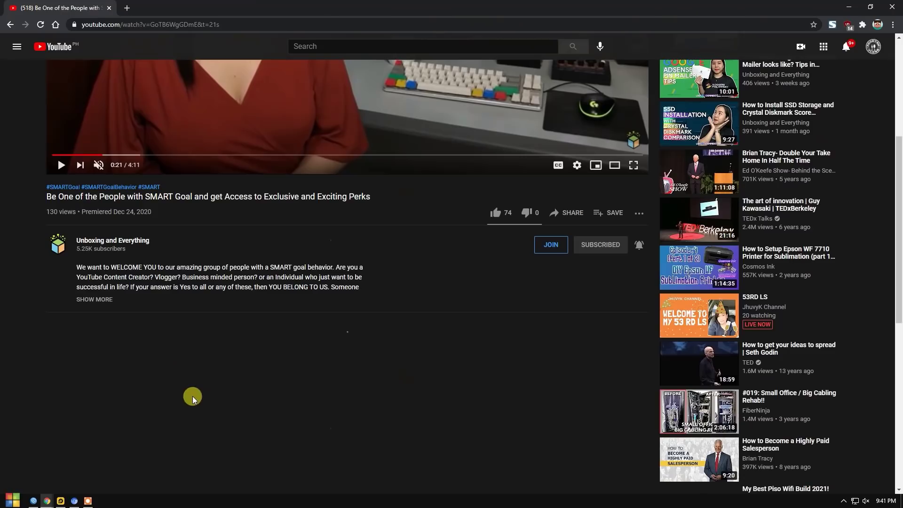
Step: Comment 'Hello host, na hide po ata ako sa chat niyo…' about being missing from chat
left_click(105, 254)
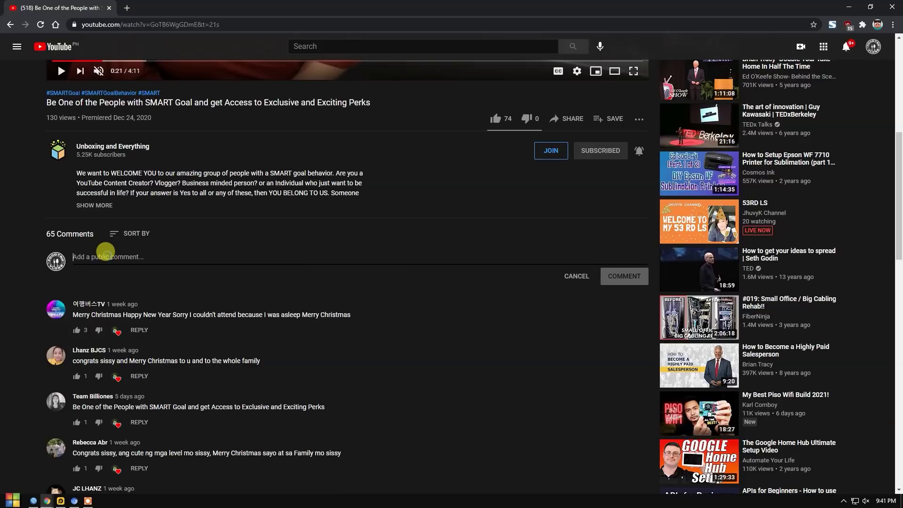
type("Hello host, na hide")
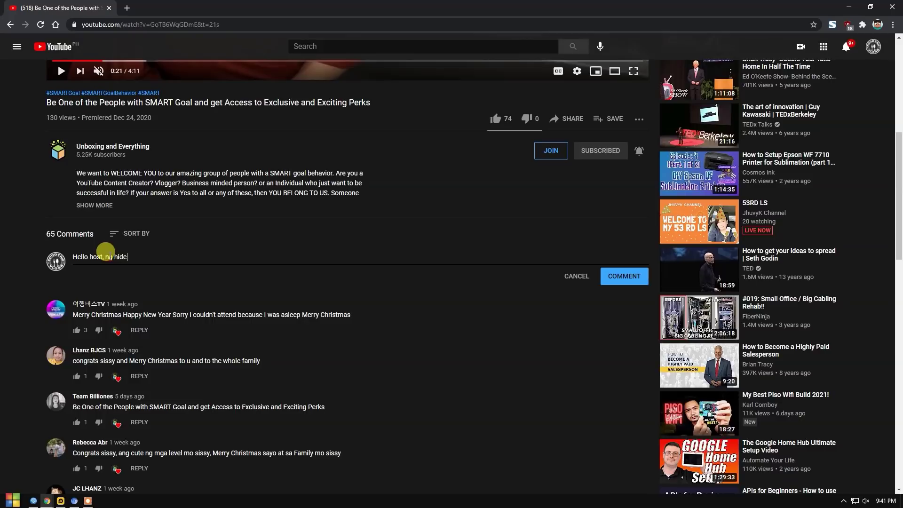
key("BackSpace")
key("BackSpace")
type("hide po ata ako sa chat niyo kasi di ako ")
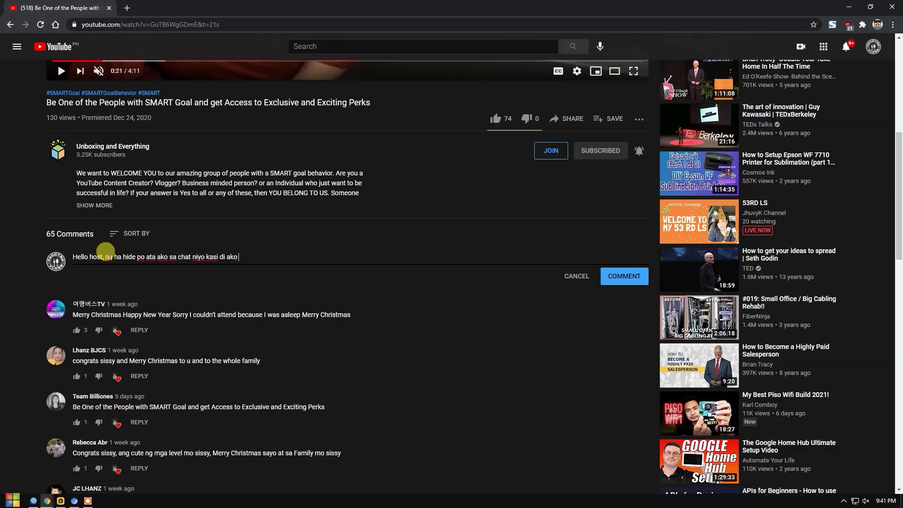
type("nakikita at wala ako sa chat participa")
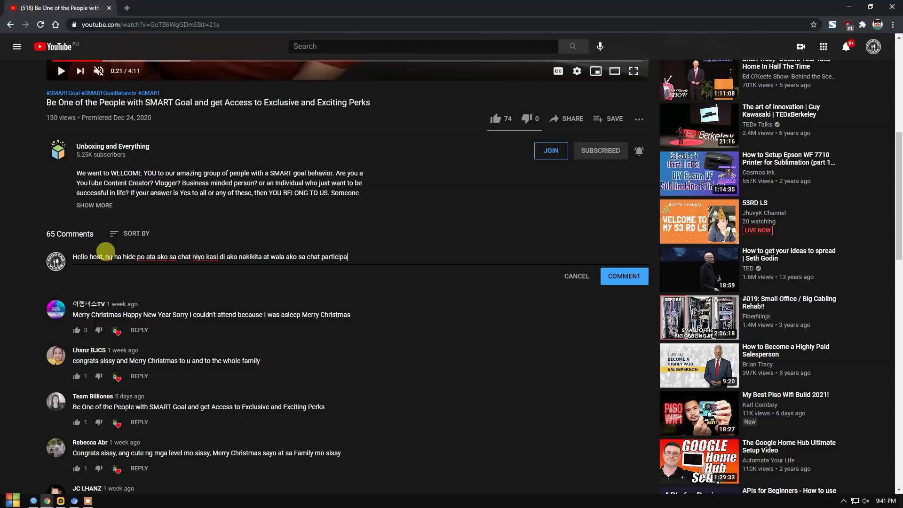
type("nts.")
left_click(622, 278)
scroll(513, 329, "up", 7)
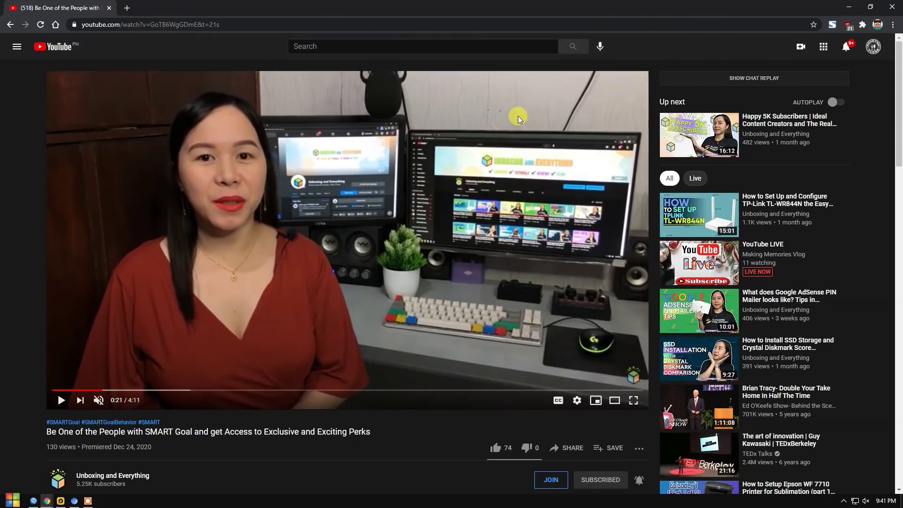
Step: Send 'hello' in the live chat, then check Participants and return to the chat
scroll(324, 350, "down", 4)
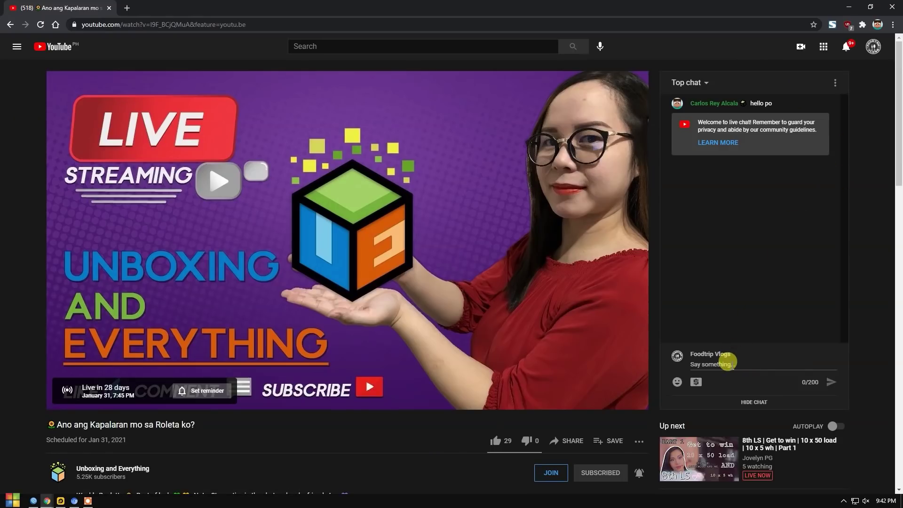
left_click(728, 361)
type("hello")
key("Return")
left_click(835, 90)
left_click(813, 100)
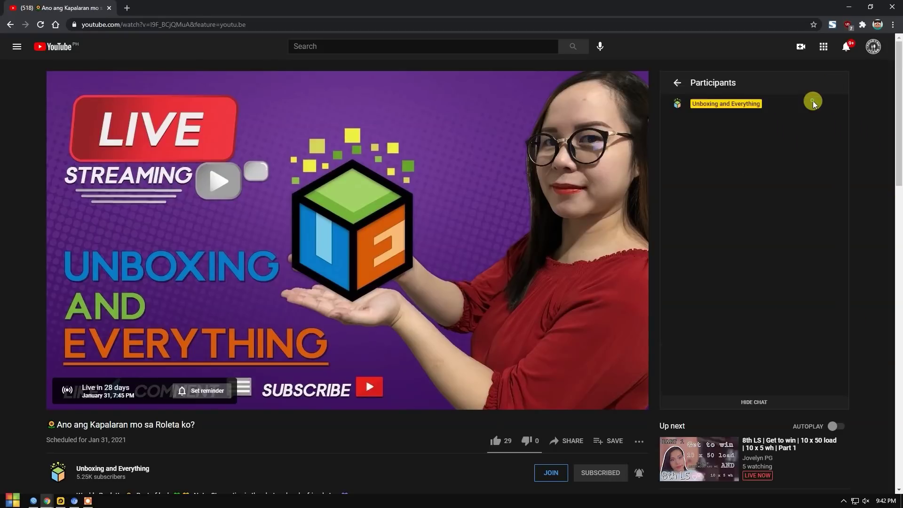
left_click(692, 89)
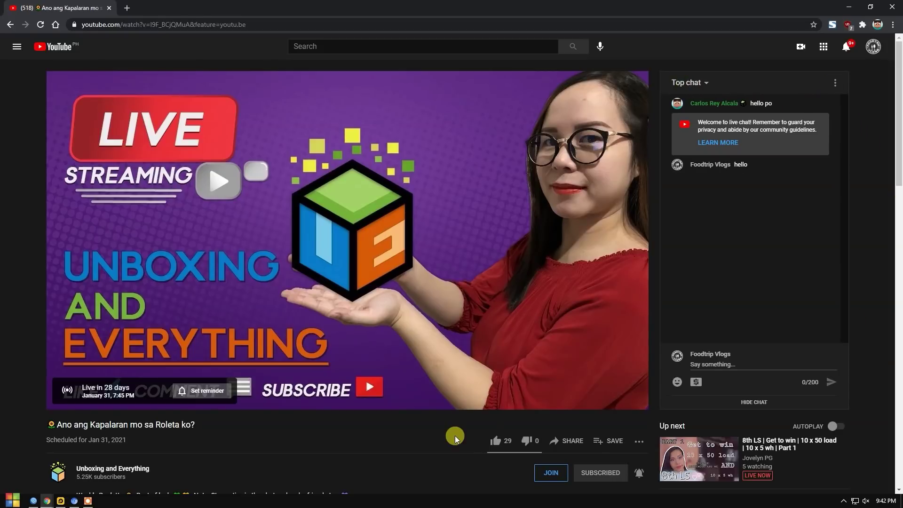
Step: From the creator's window, open Unboxing and Everything's YouTube Studio Settings
mouse_move(65, 502)
left_click(73, 463)
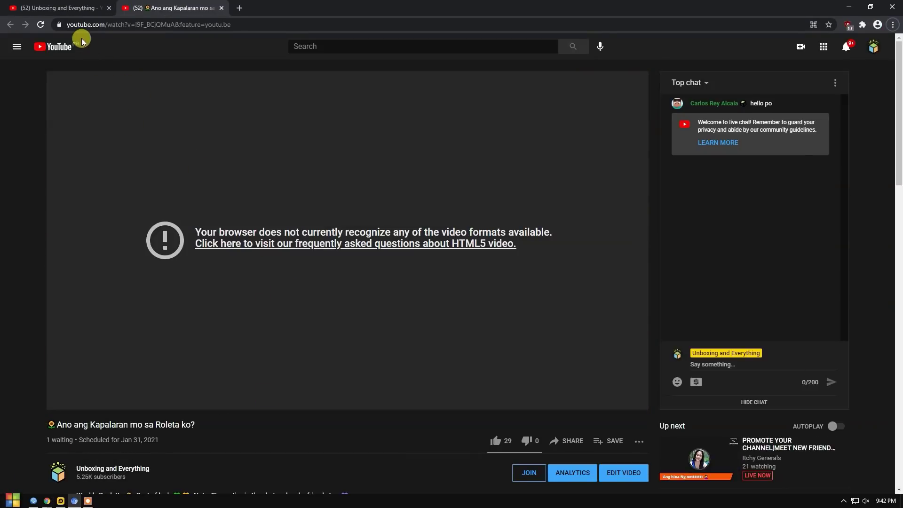
left_click(55, 7)
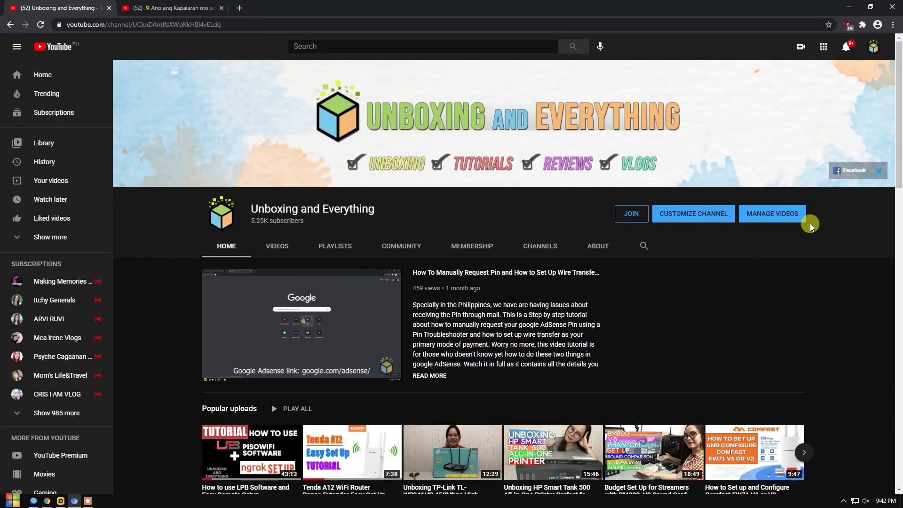
left_click(877, 47)
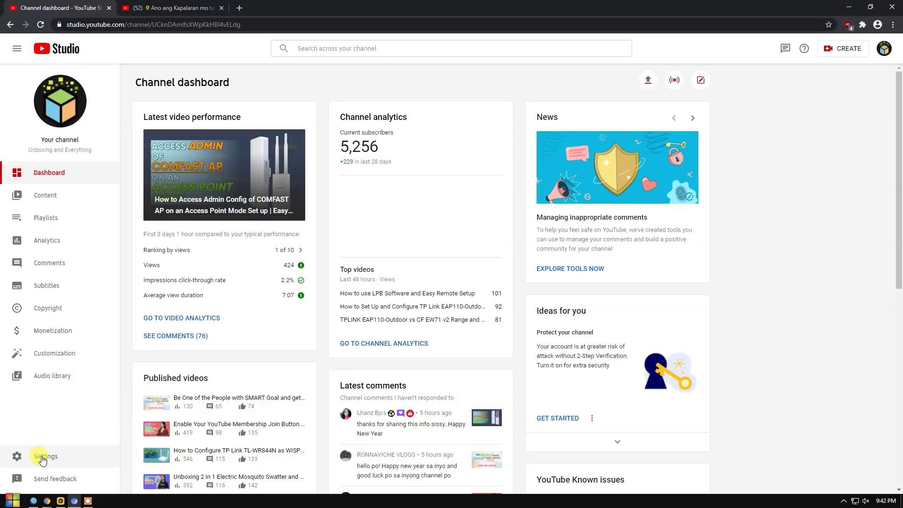
left_click(41, 458)
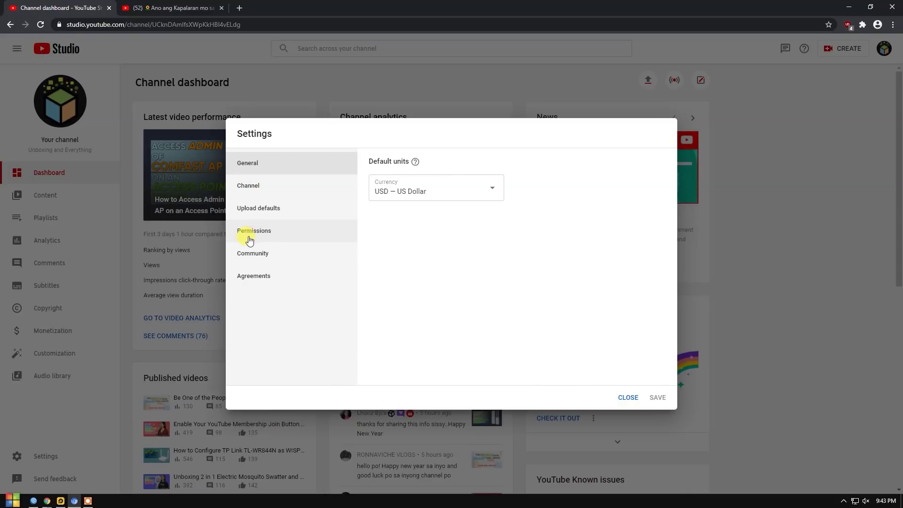
Step: In Community settings, remove Foodtrip Vlogs from the Hidden users list
left_click(251, 256)
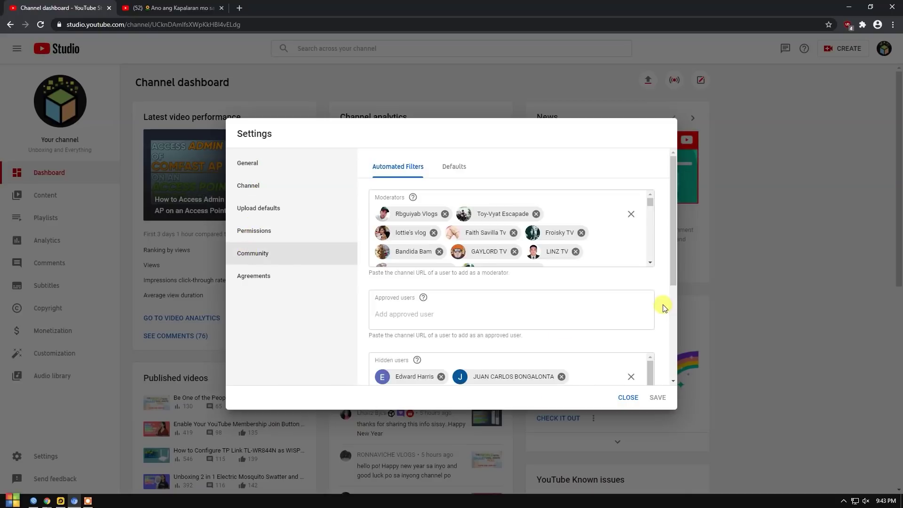
scroll(666, 300, "down", 1)
scroll(666, 300, "up", 1)
scroll(414, 294, "down", 1)
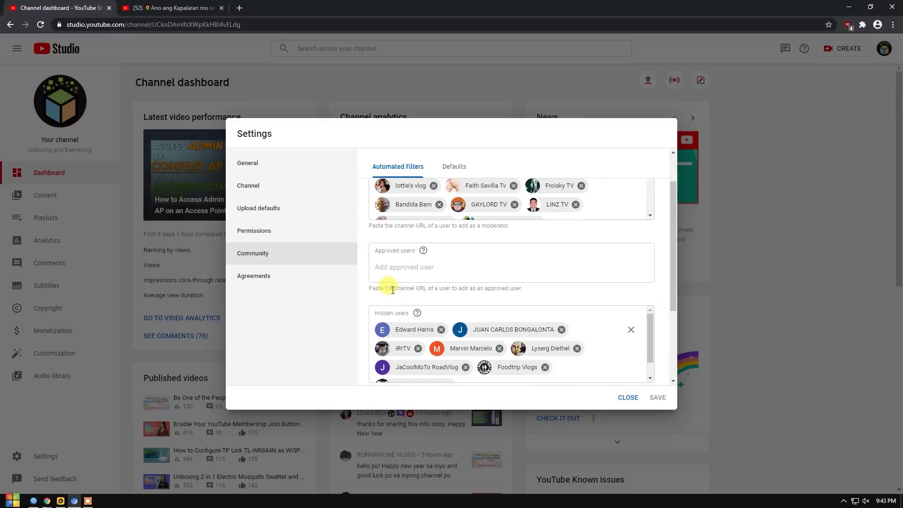
left_click_drag(383, 250, 395, 262)
scroll(423, 276, "down", 1)
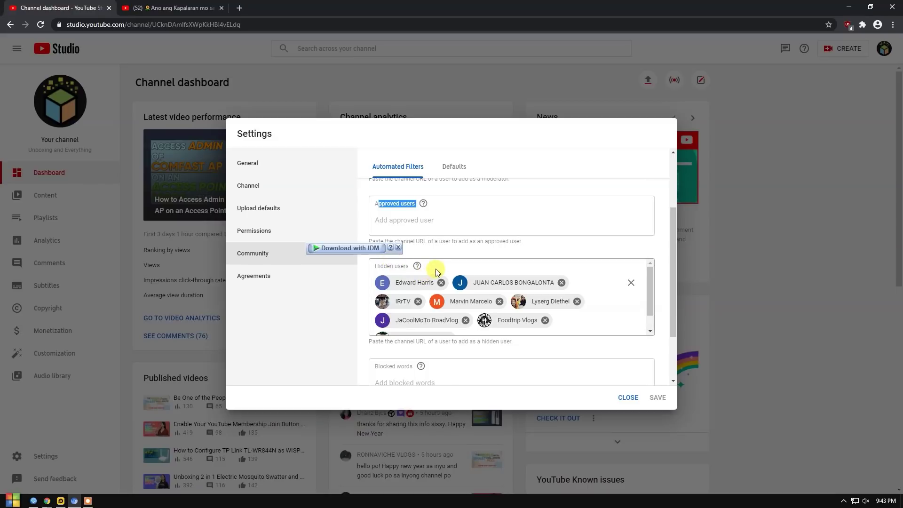
left_click(437, 271)
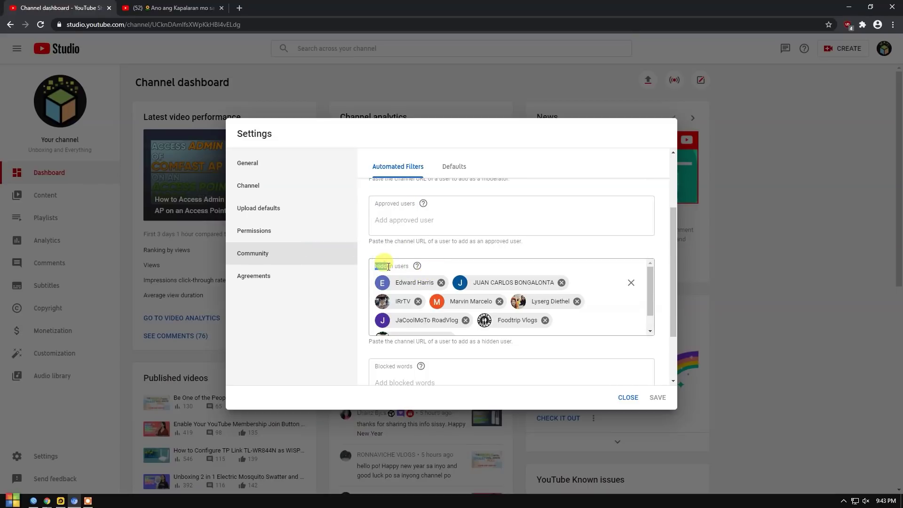
left_click_drag(375, 265, 387, 266)
scroll(450, 278, "down", 1)
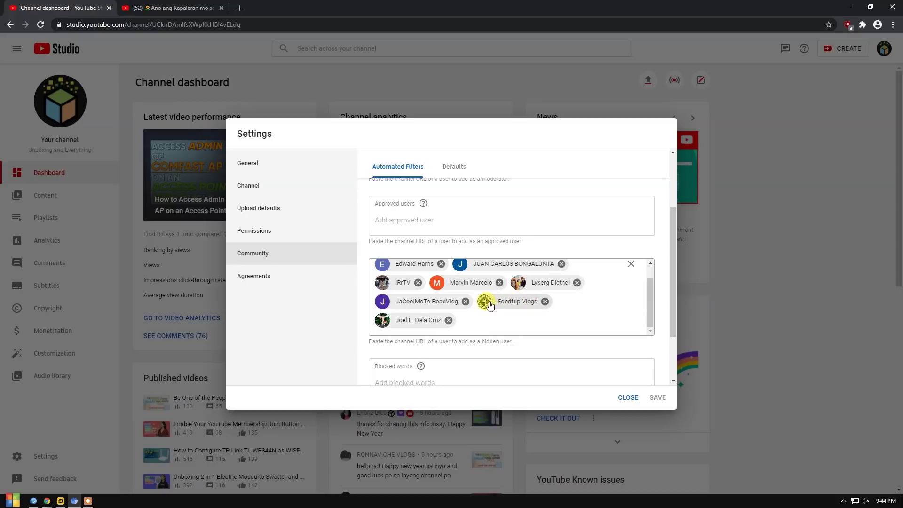
left_click(544, 301)
scroll(469, 331, "up", 2)
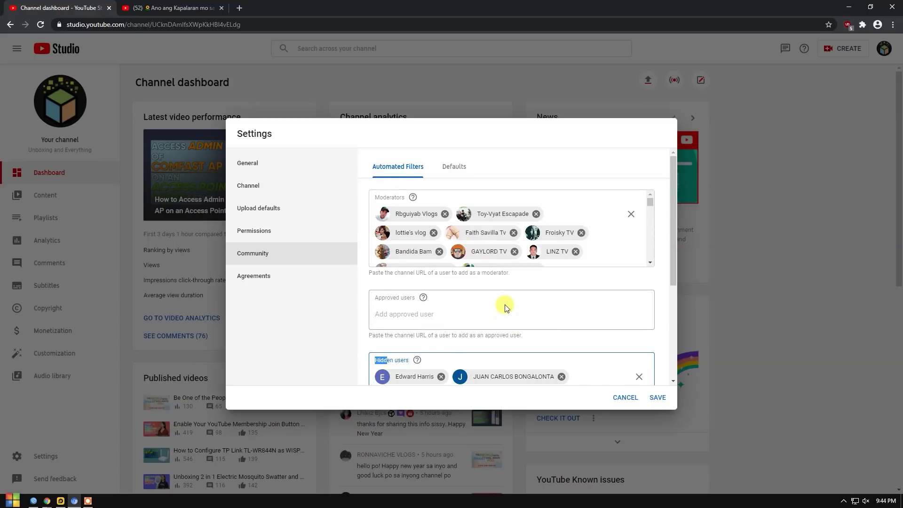
Step: Scroll to the end of the moderators list, then bring the stream's watch page forward
scroll(517, 254, "down", 5)
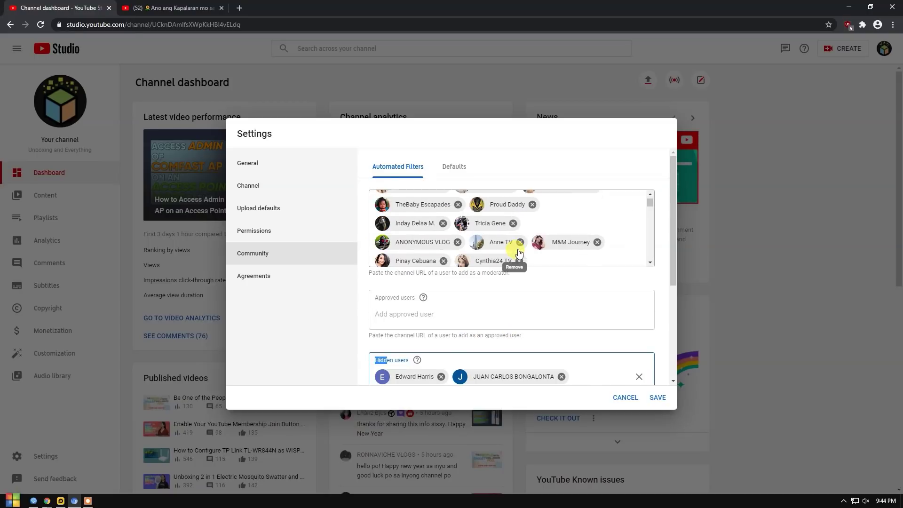
left_click_drag(649, 207, 651, 264)
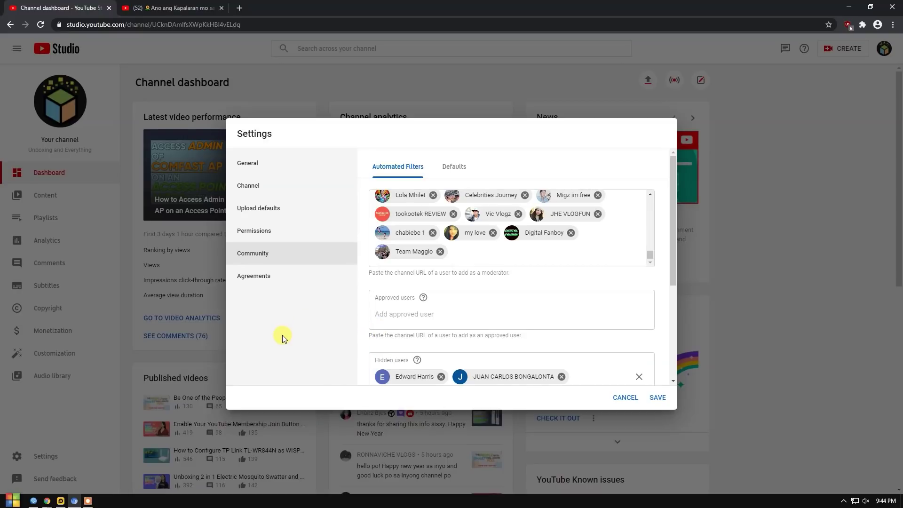
key("alt+Tab")
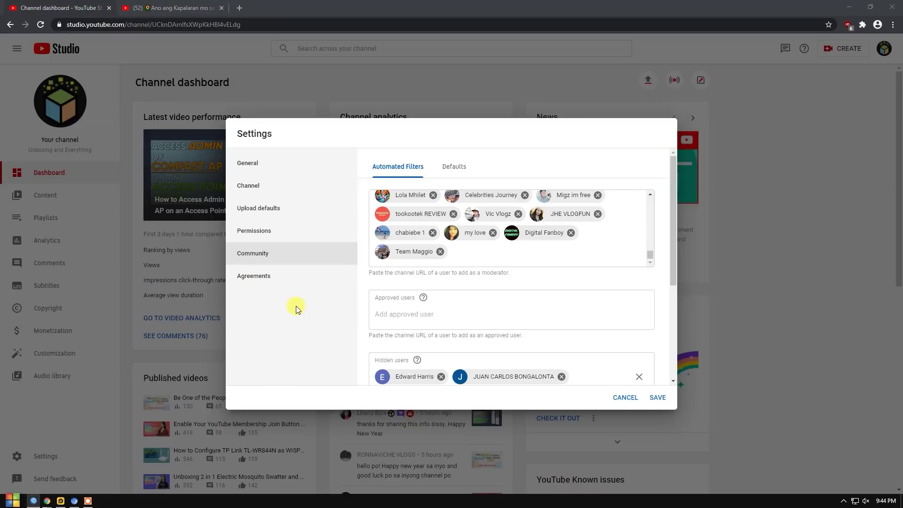
mouse_move(47, 499)
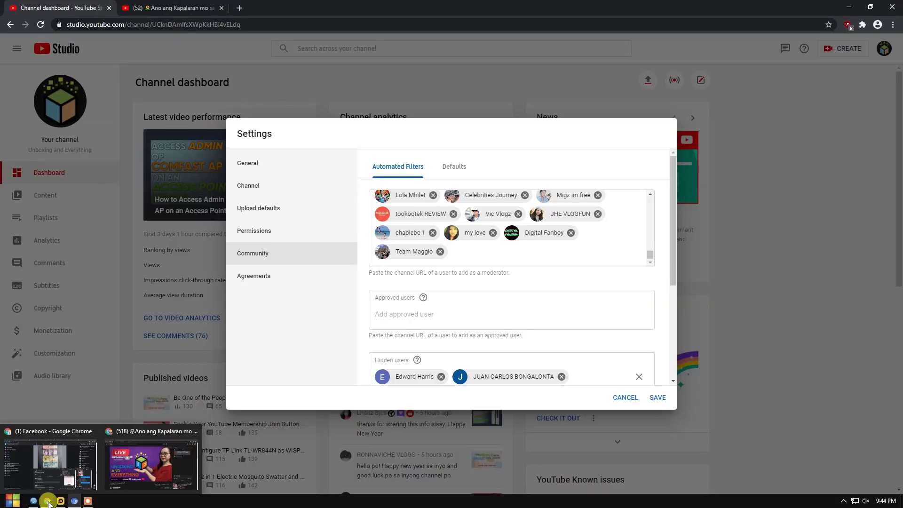
left_click(161, 478)
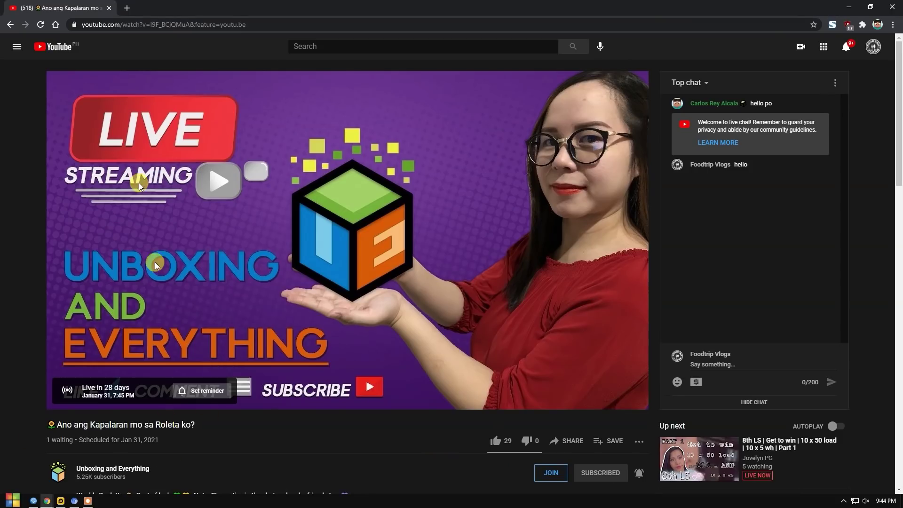
Step: Copy the Foodtrip Vlogs channel page address, then return to the Studio settings window
left_click(873, 46)
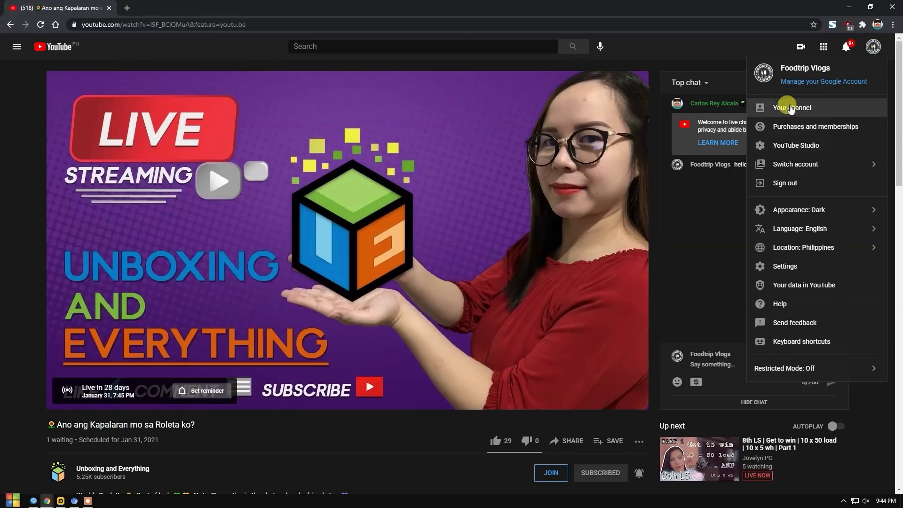
left_click(789, 109)
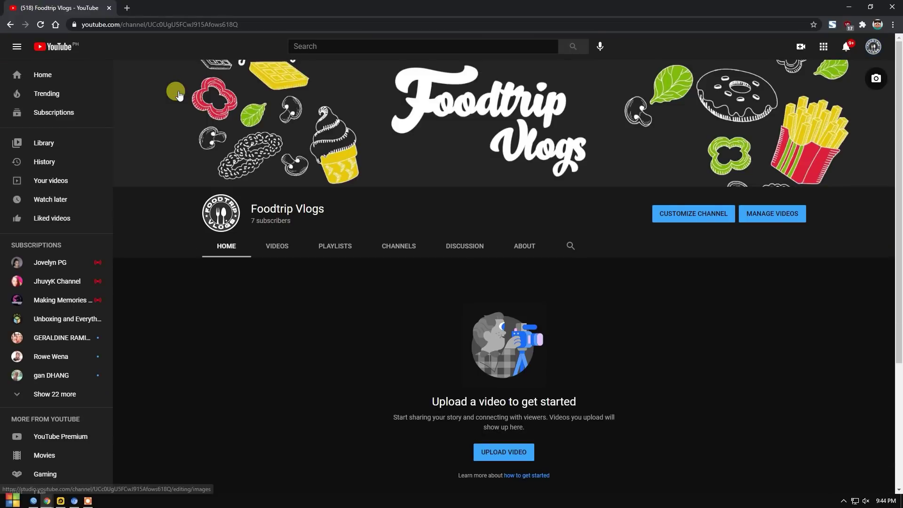
left_click(248, 22)
left_click_drag(232, 20, 78, 20)
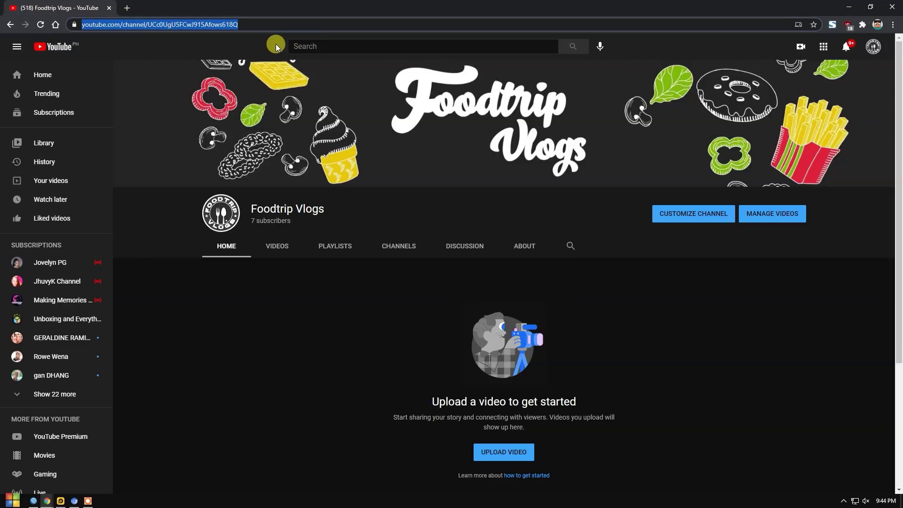
right_click(255, 24)
left_click(284, 91)
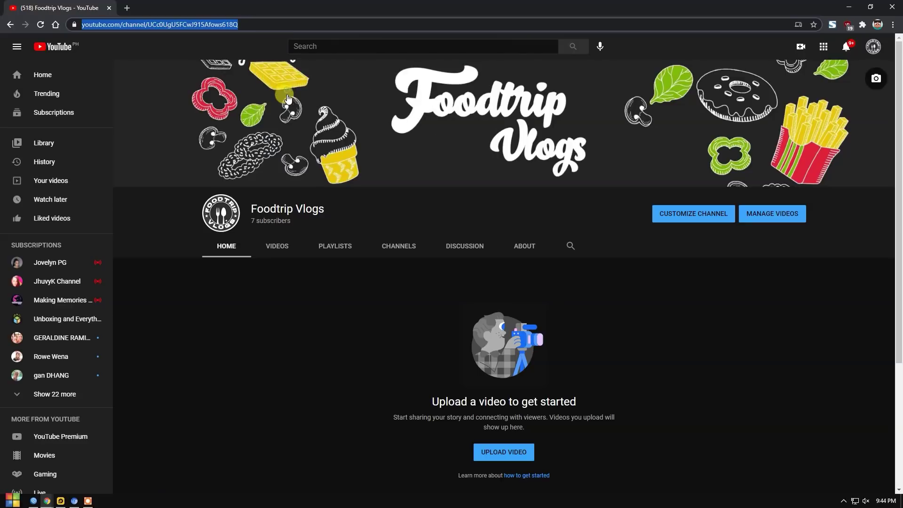
left_click(59, 499)
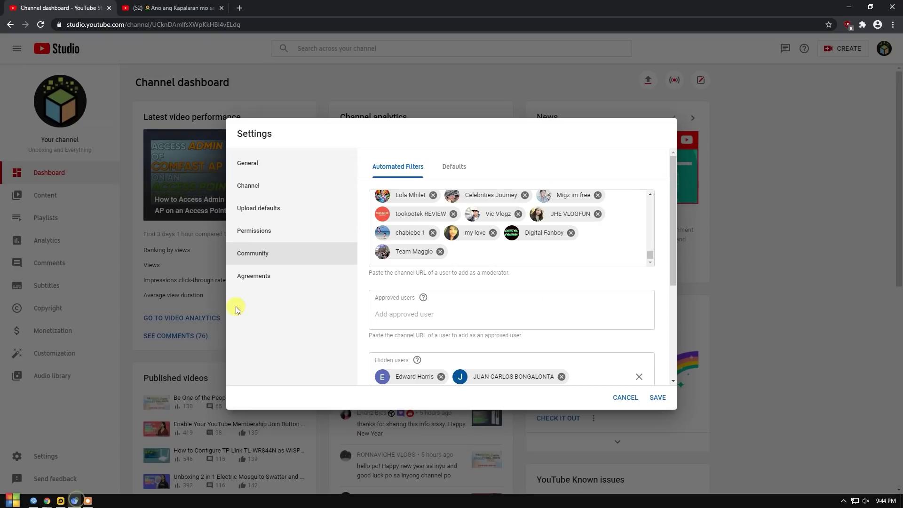
Step: Paste the Foodtrip Vlogs channel address into Moderators, pick its suggestion, and save
left_click(465, 251)
key("ctrl+v")
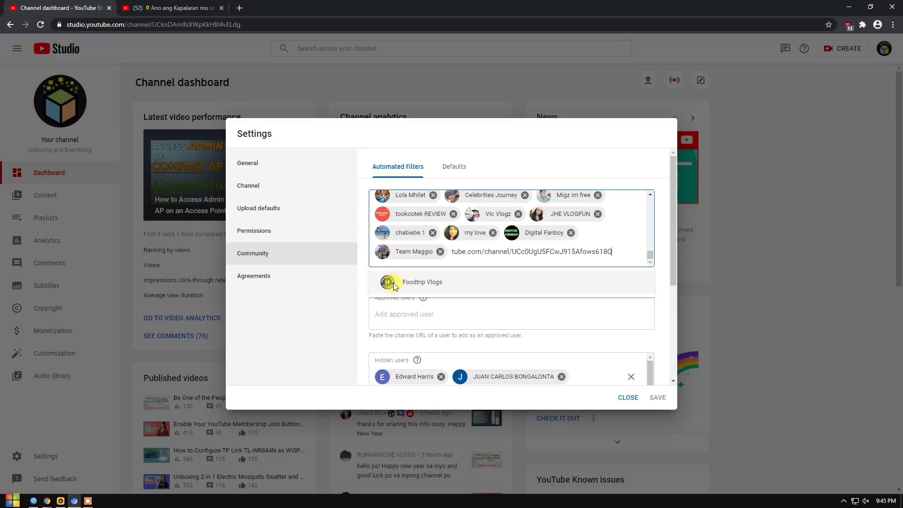
left_click(394, 286)
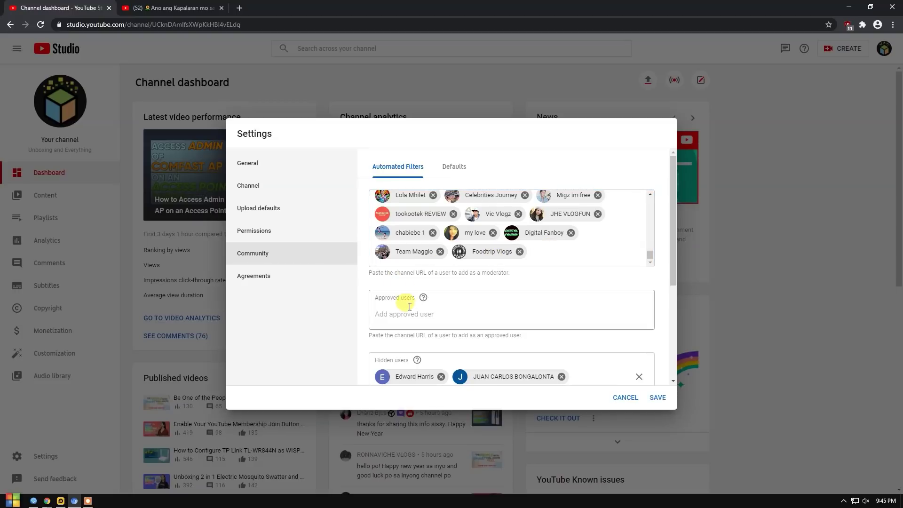
scroll(536, 282, "down", 2)
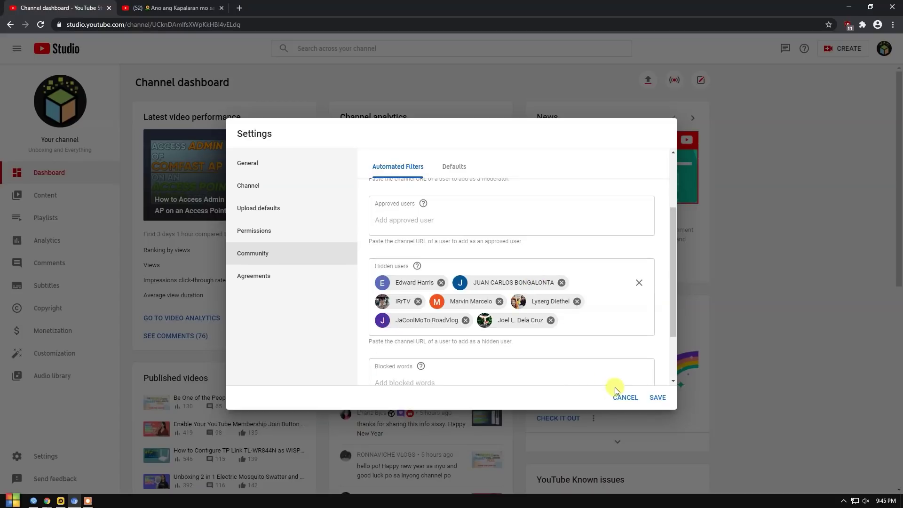
left_click(657, 398)
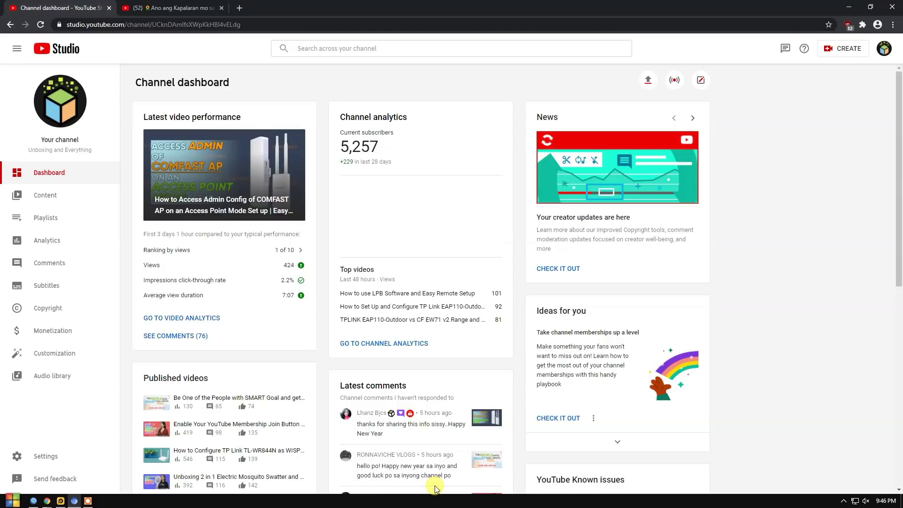
Step: Copy the scheduled stream's address and load it in the Foodtrip Vlogs window
left_click(166, 7)
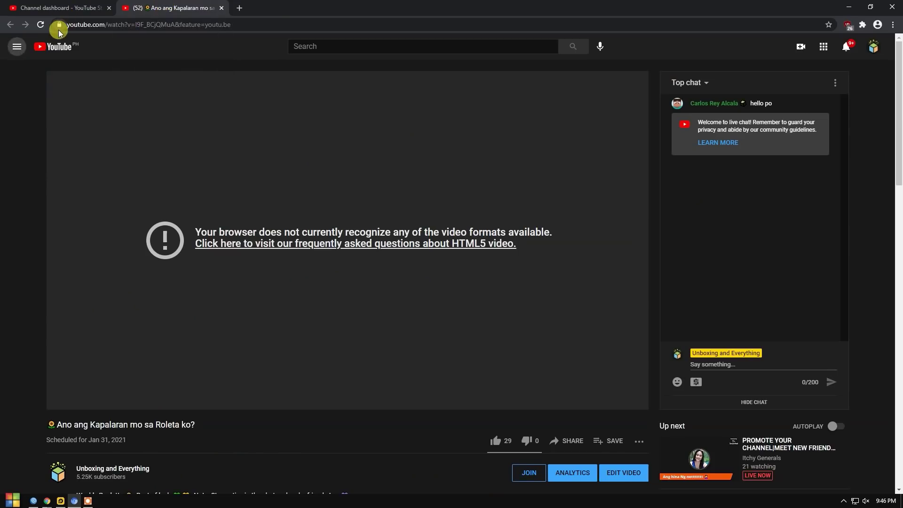
left_click(257, 24)
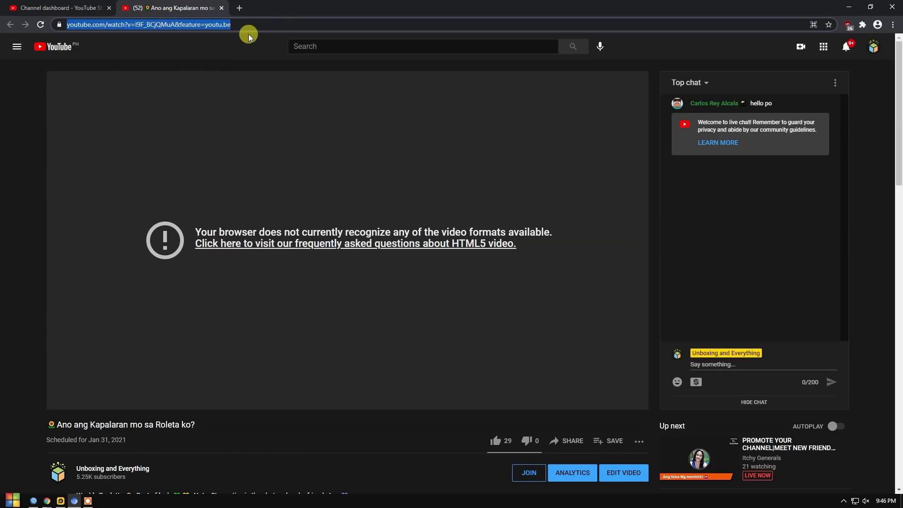
key("alt+Tab")
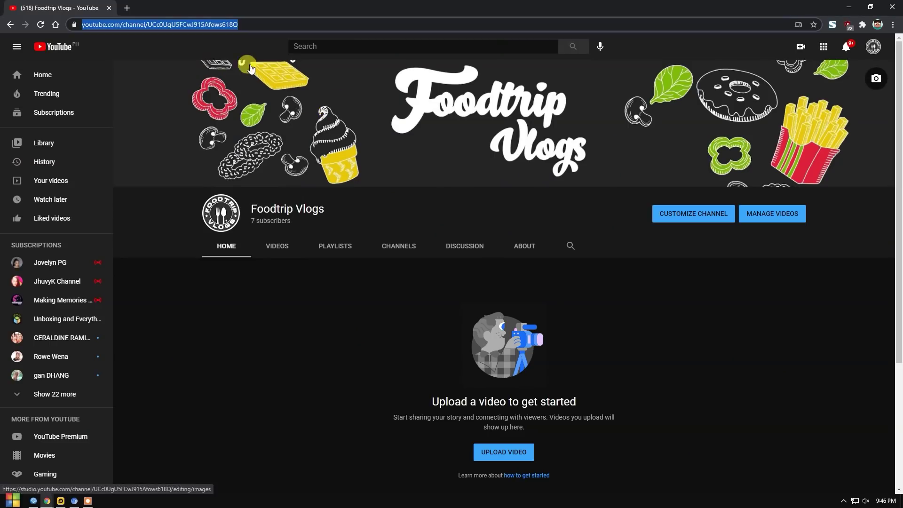
key("ctrl+v")
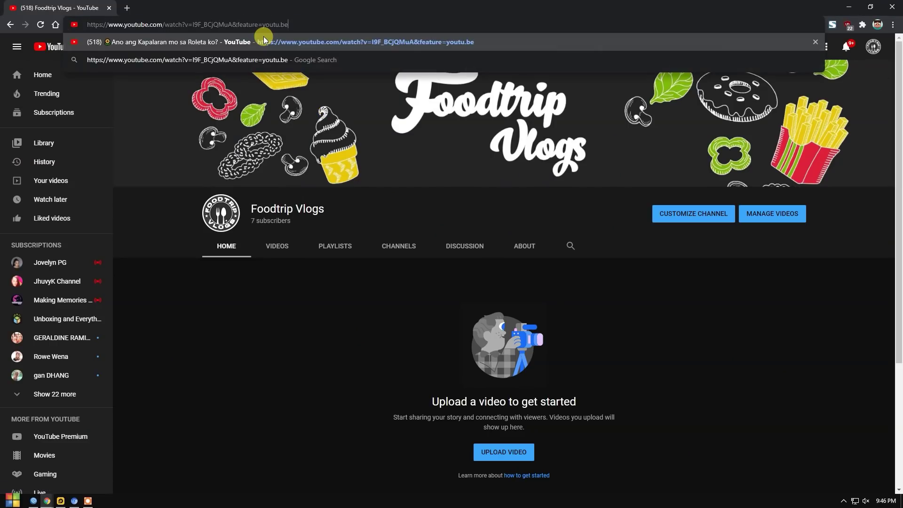
key("Return")
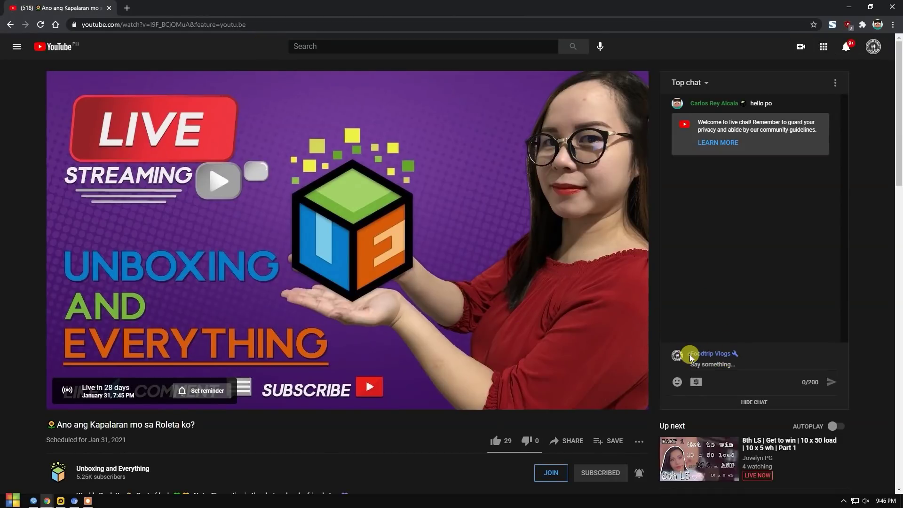
Step: Post 'Hello everyone' in the stream's live chat as Foodtrip Vlogs
left_click_drag(691, 358, 737, 355)
left_click(710, 353)
left_click_drag(692, 350, 726, 351)
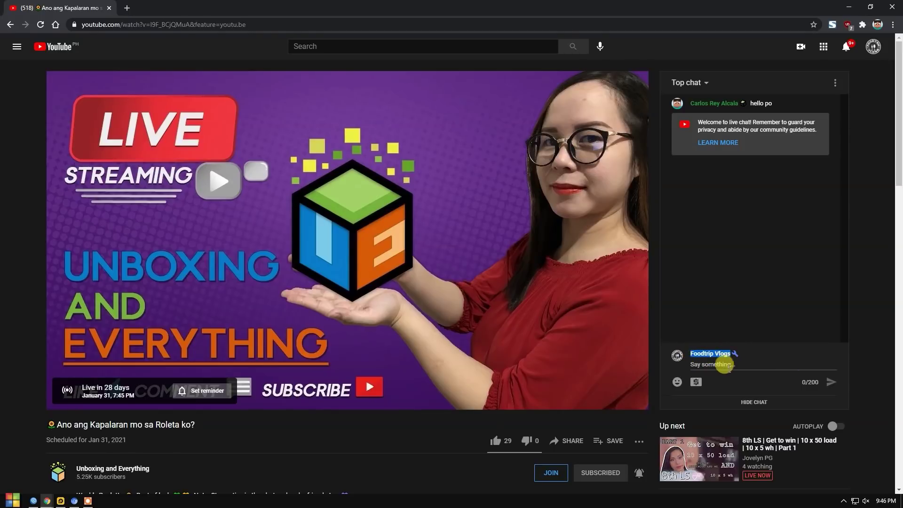
left_click(724, 361)
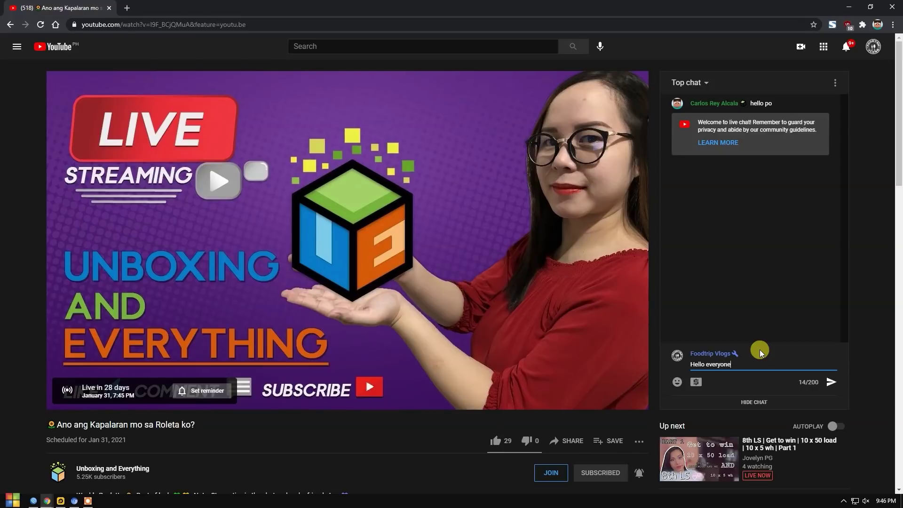
key("Return")
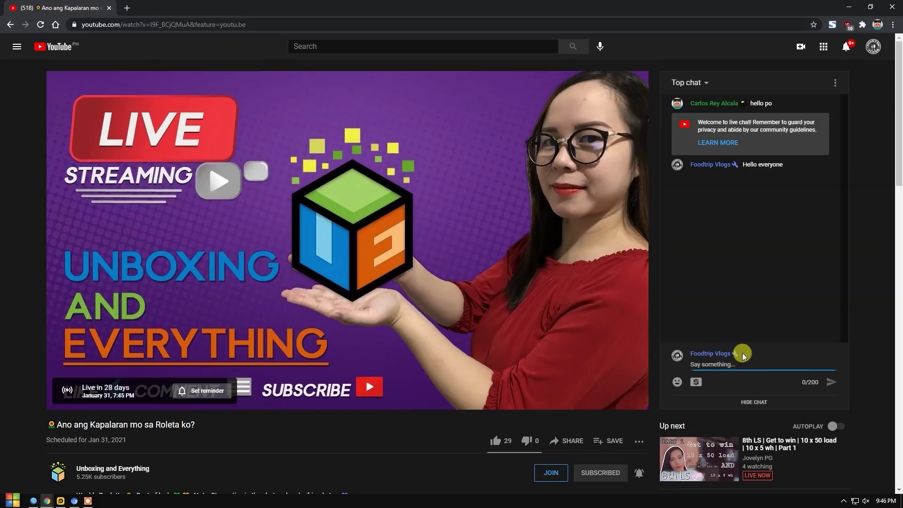
left_click_drag(733, 354, 689, 353)
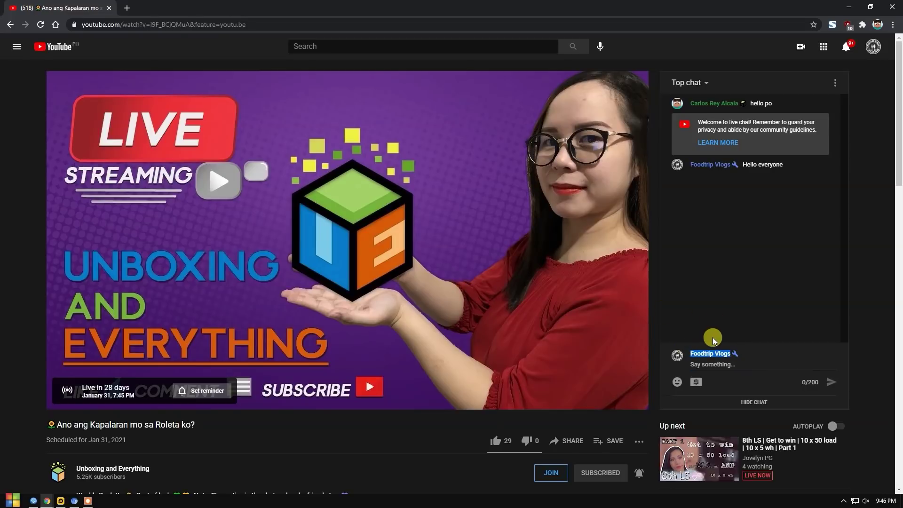
key("alt+Tab")
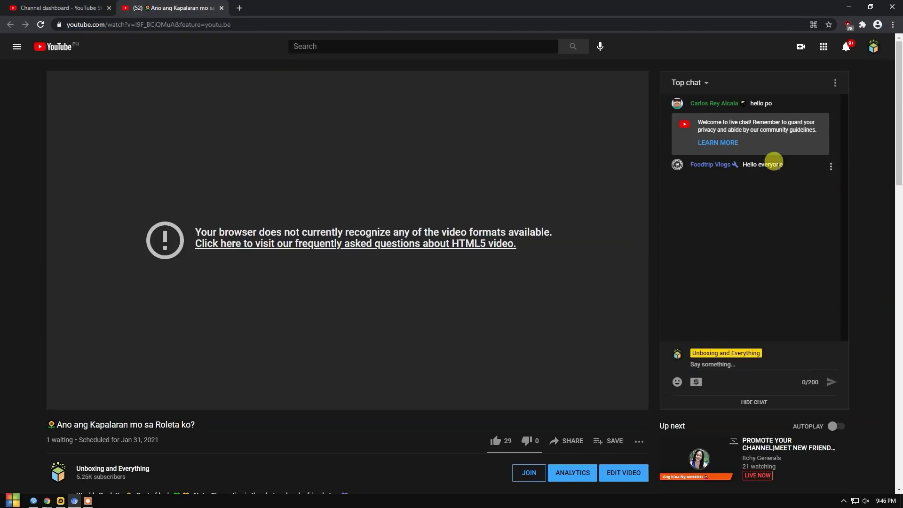
left_click_drag(687, 159, 741, 158)
left_click(741, 167)
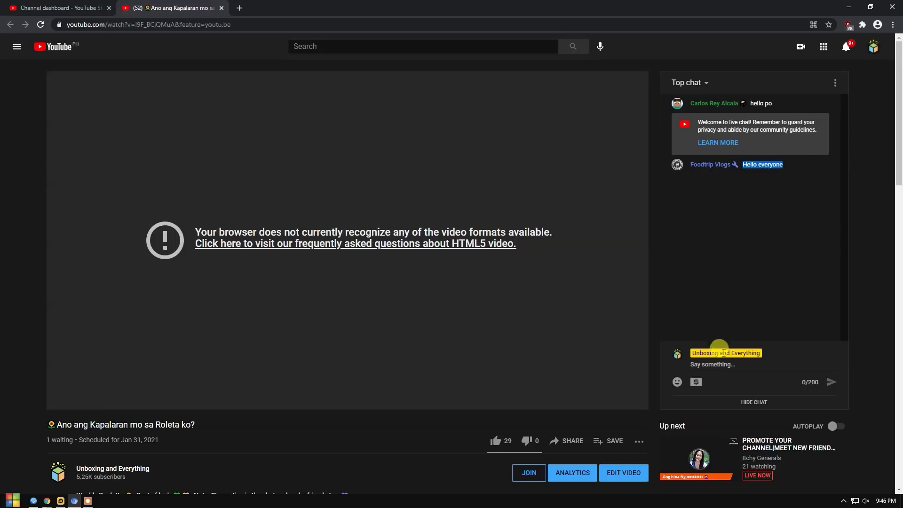
left_click(713, 364)
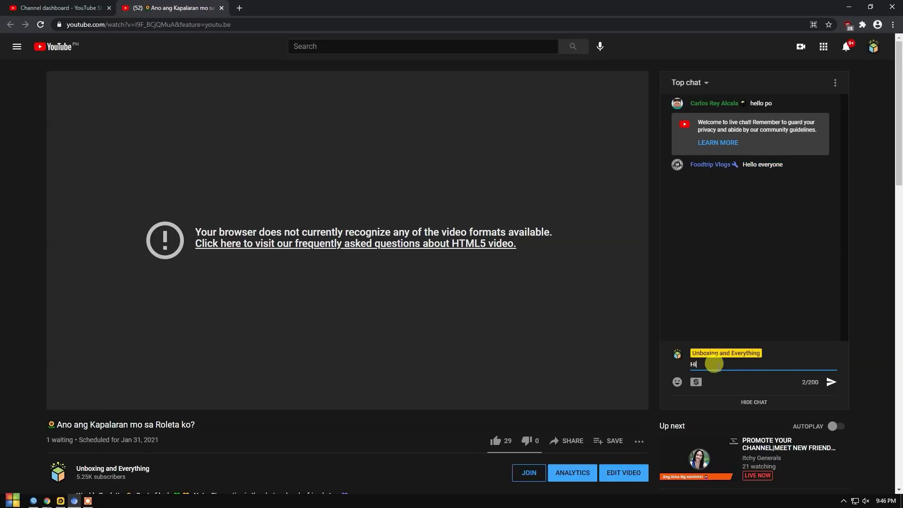
type("Hi @foo")
key("Tab")
key("Return")
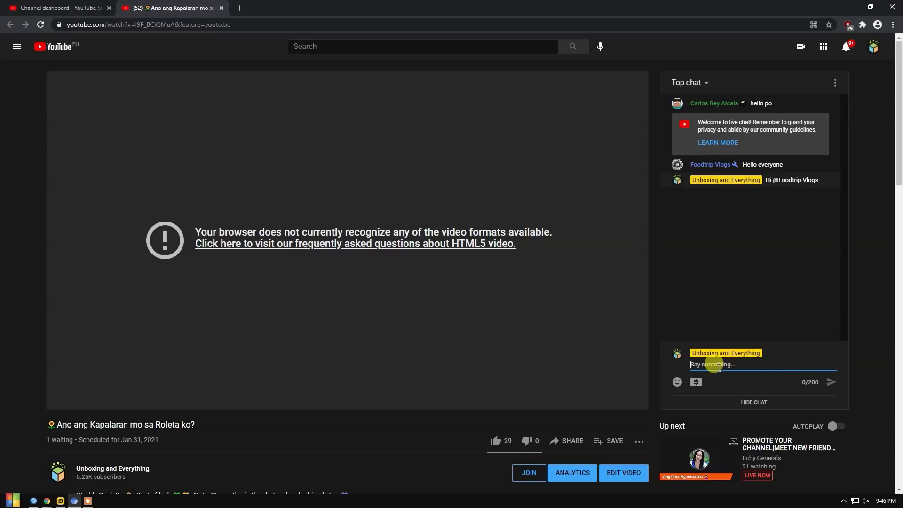
Step: In the Foodtrip Vlogs window, view the live chat's participants list
key("alt+Tab")
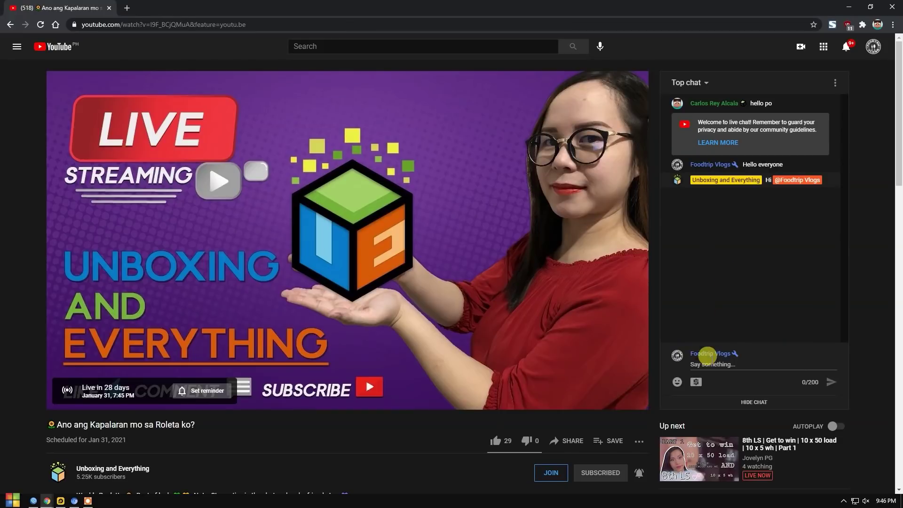
left_click_drag(767, 182, 798, 180)
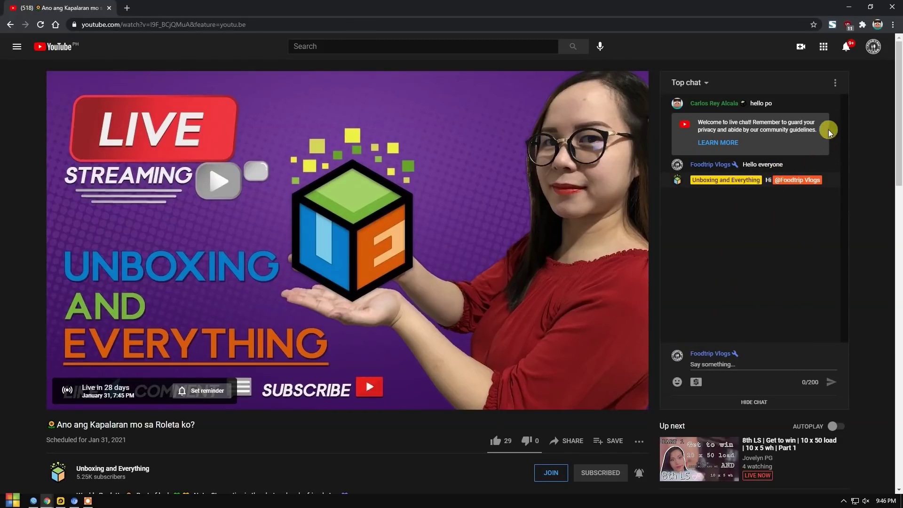
left_click(834, 85)
left_click(809, 101)
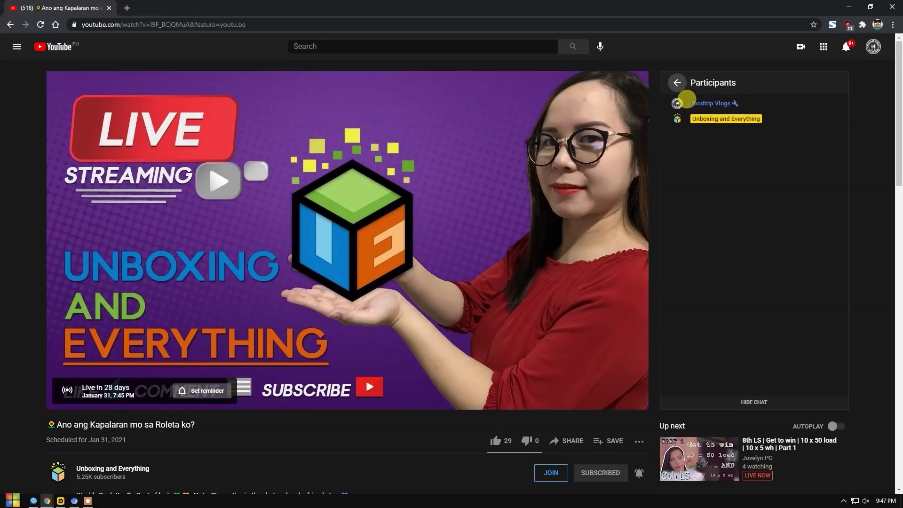
left_click(678, 83)
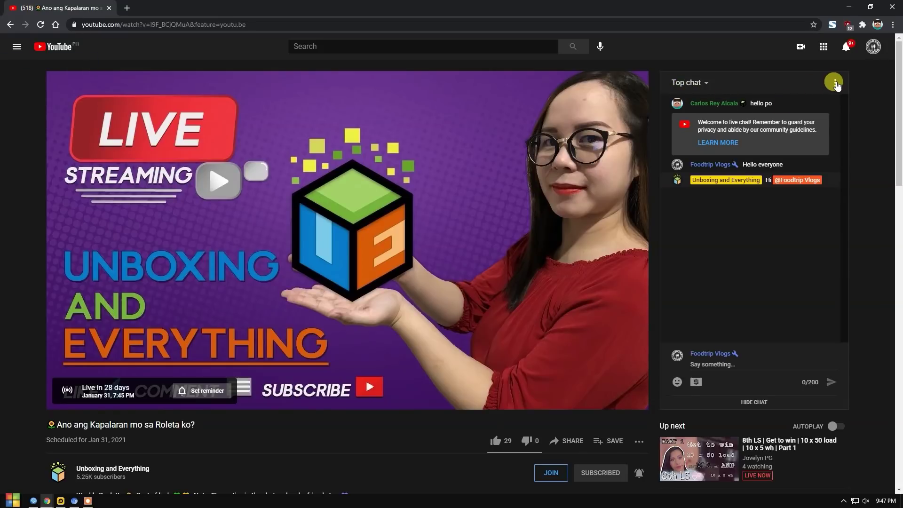
Step: Recheck Foodtrip Vlogs as moderator in the participants list, then switch to the Unboxing window
left_click(834, 83)
left_click(789, 108)
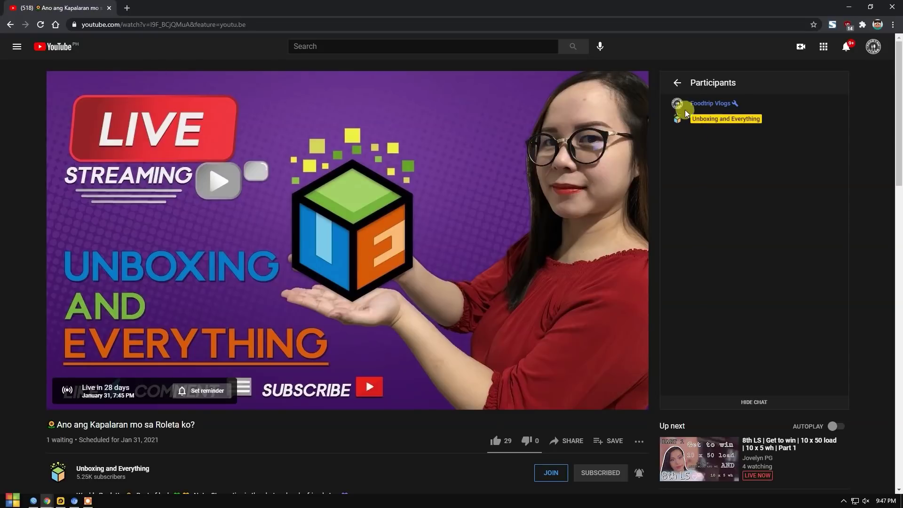
left_click(676, 83)
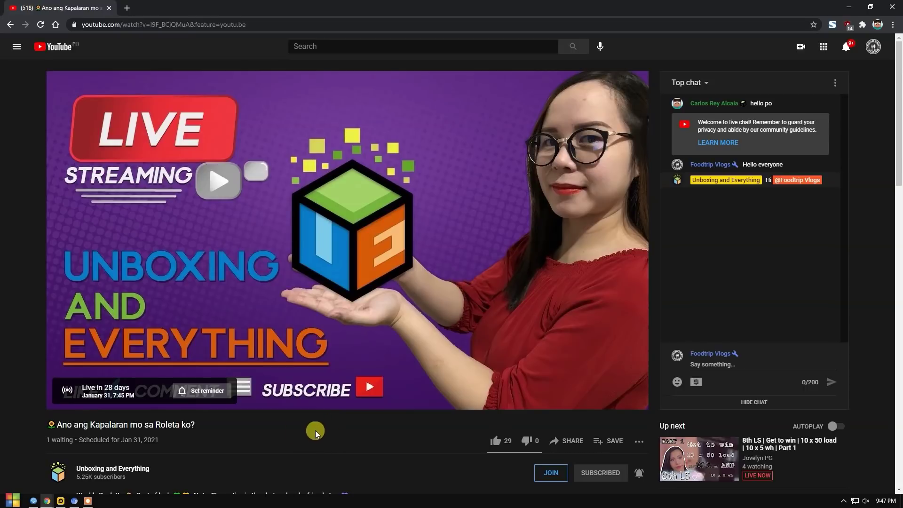
key("alt+Tab")
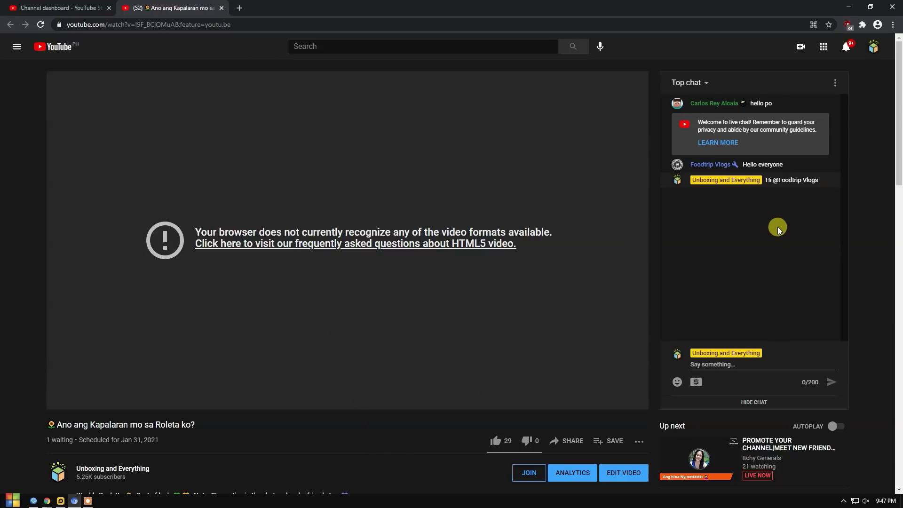
scroll(463, 420, "down", 4)
Step: Open the Unboxing and Everything channel page and show its uploaded videos
scroll(443, 407, "up", 4)
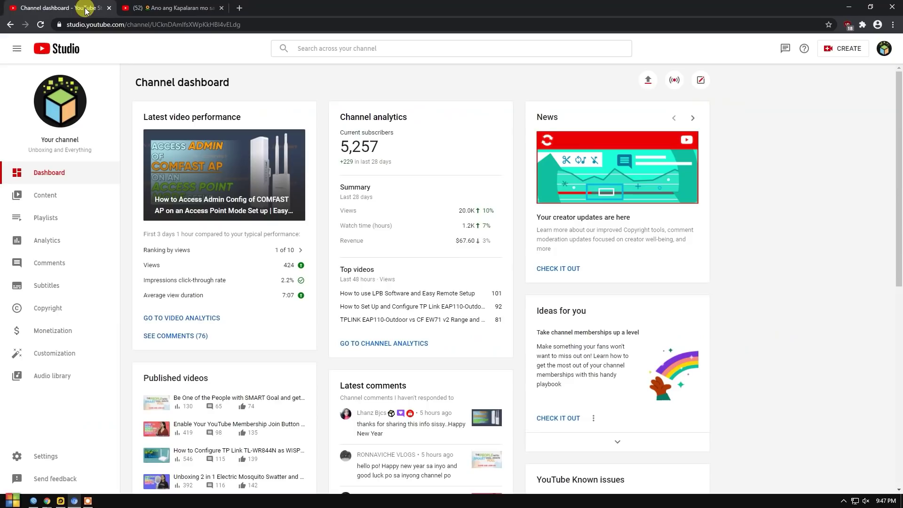
left_click(883, 49)
left_click(799, 66)
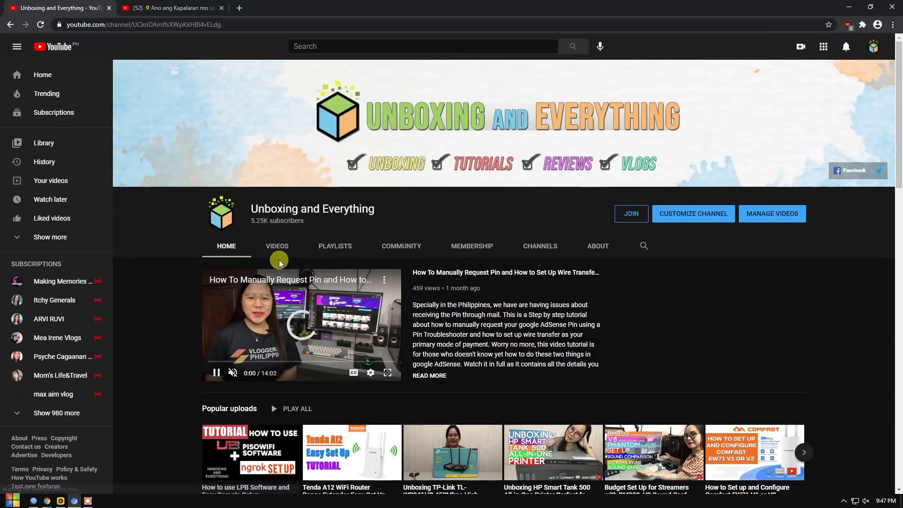
left_click(277, 249)
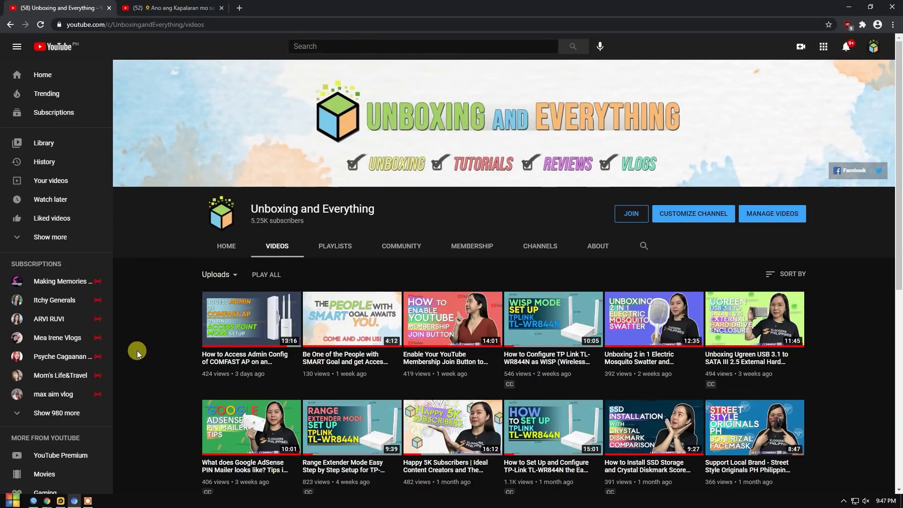
Step: Scroll through the uploaded videos and select the channel name
scroll(174, 328, "down", 3)
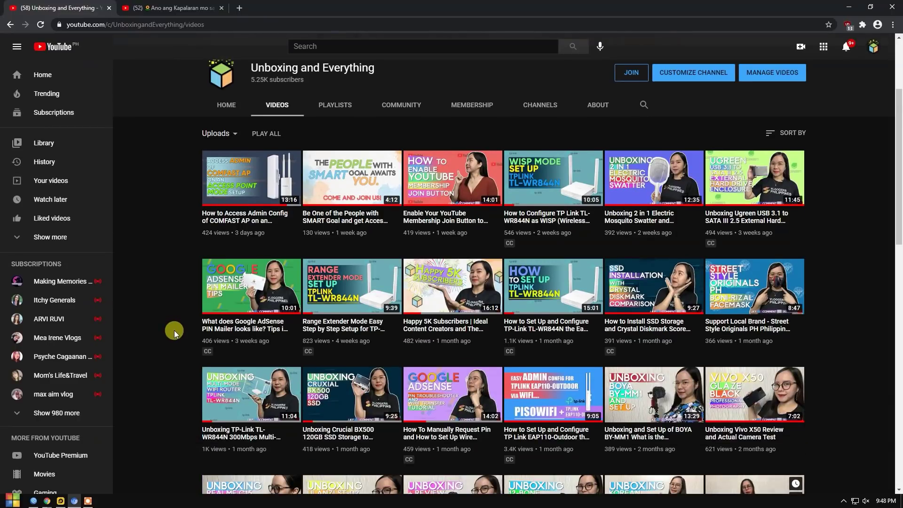
scroll(174, 330, "down", 3)
scroll(174, 331, "down", 1)
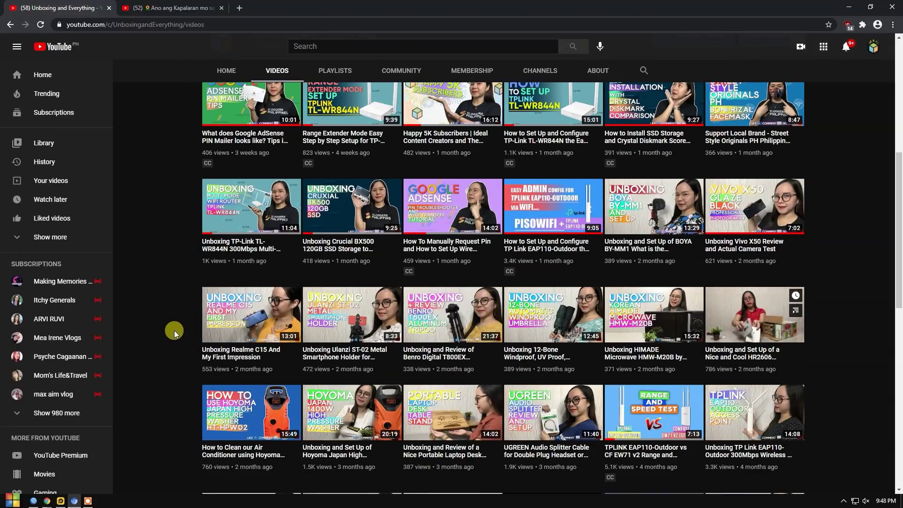
scroll(174, 330, "up", 2)
scroll(174, 329, "up", 5)
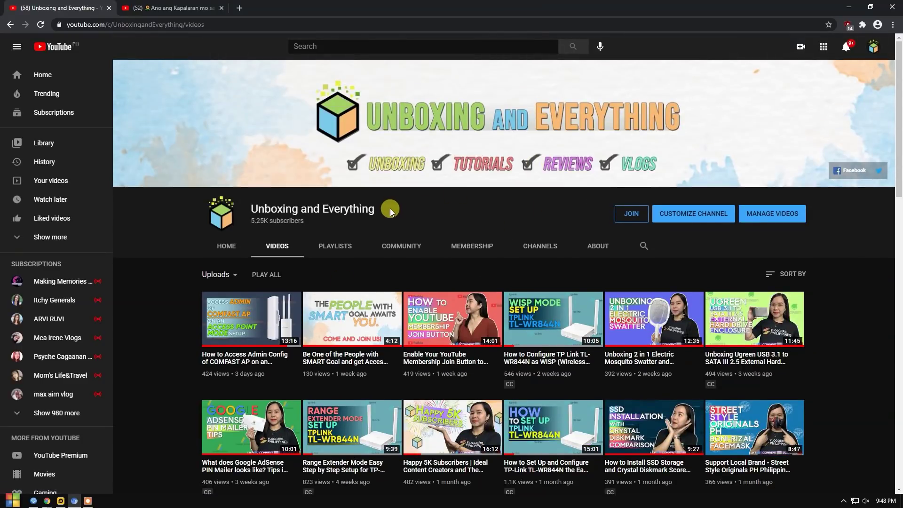
left_click_drag(376, 209, 250, 210)
left_click(251, 209)
triple_click(252, 210)
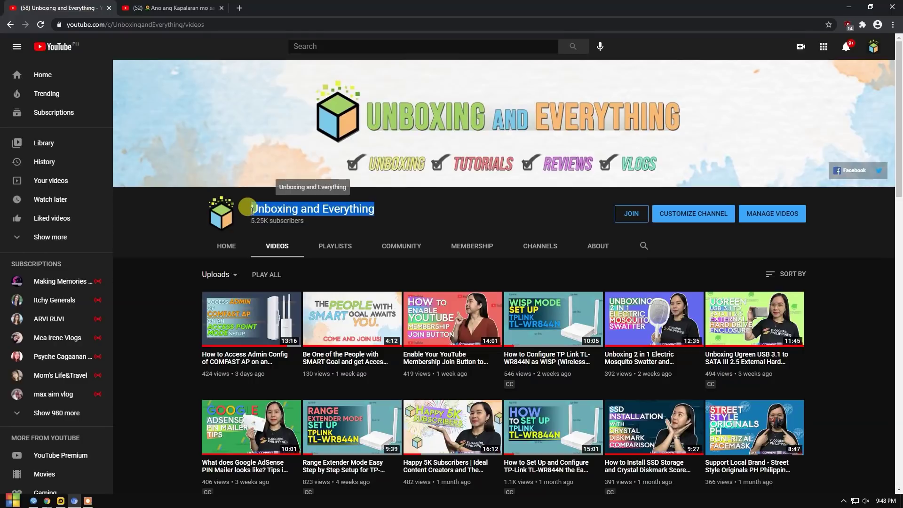
left_click(402, 203)
Step: Open the membership tiers and compare Green Masters with the PHP 599.00 Blue Visionaries perks
left_click(625, 215)
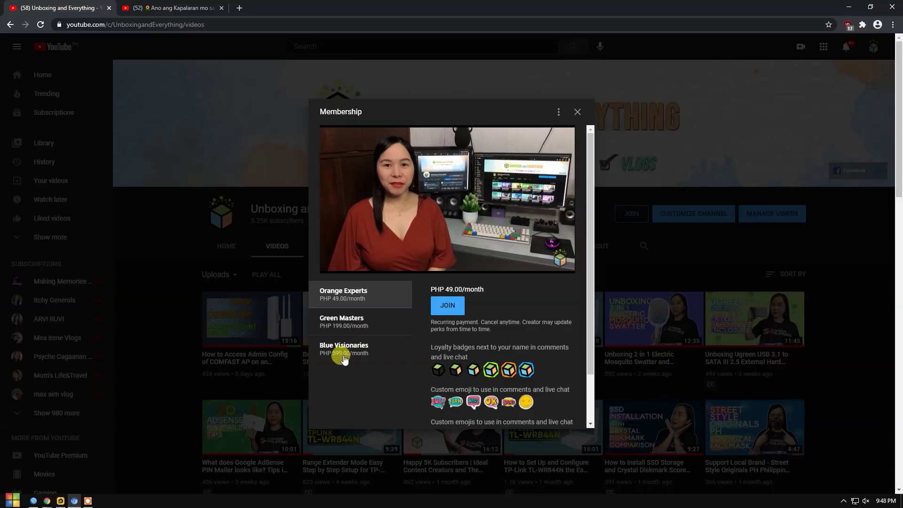
left_click(340, 321)
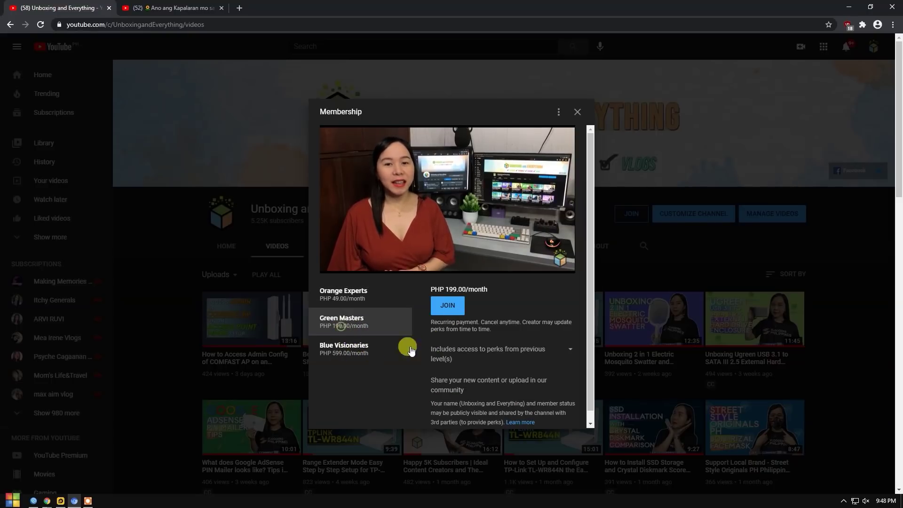
left_click_drag(466, 393, 436, 381)
left_click(358, 349)
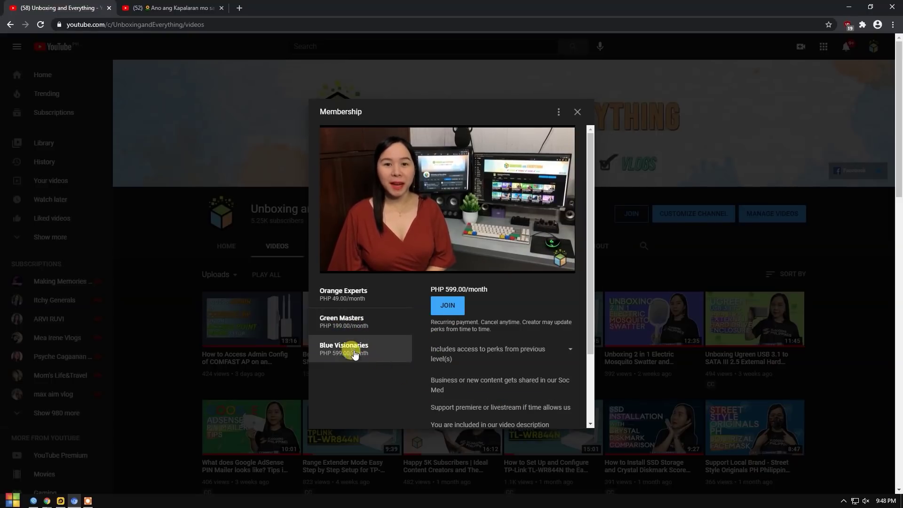
scroll(441, 312, "down", 2)
left_click_drag(427, 288, 468, 361)
scroll(470, 334, "up", 2)
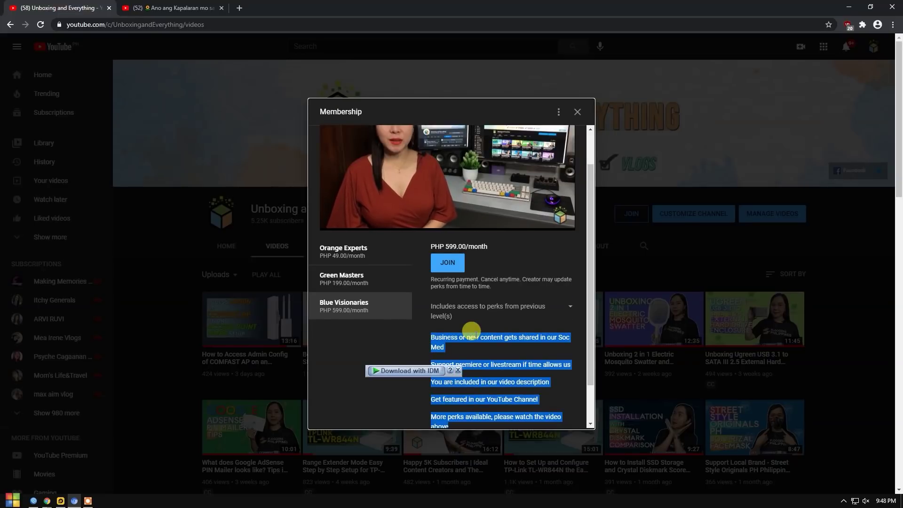
Step: Close the membership dialog and read the Froisky TV channel's About description
left_click(577, 112)
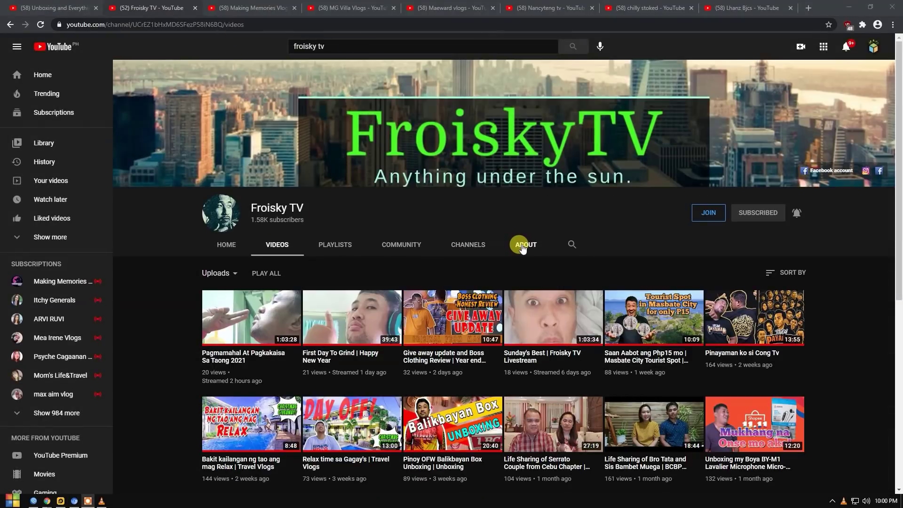
left_click_drag(307, 213, 248, 202)
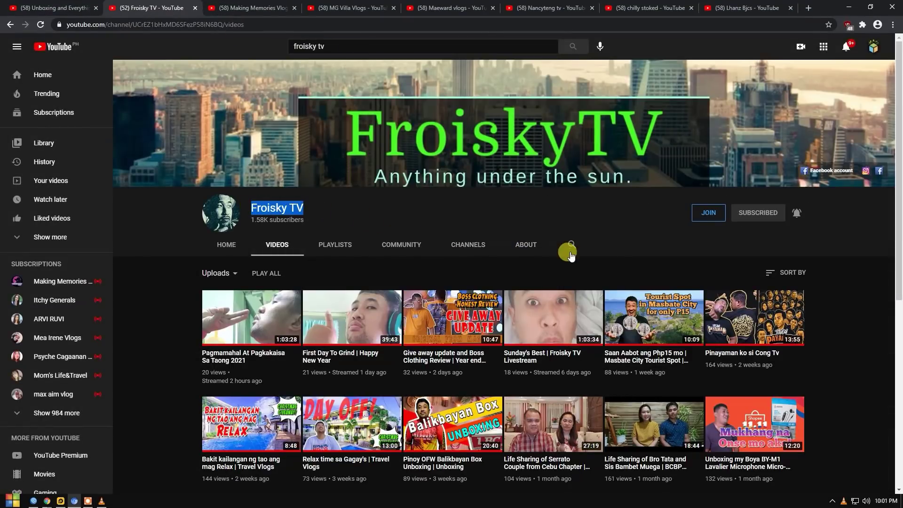
left_click(522, 244)
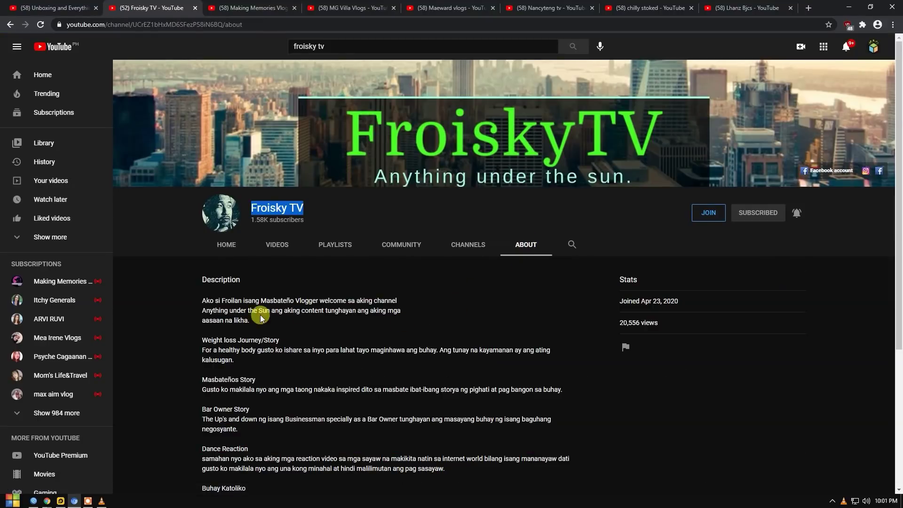
left_click_drag(201, 300, 391, 296)
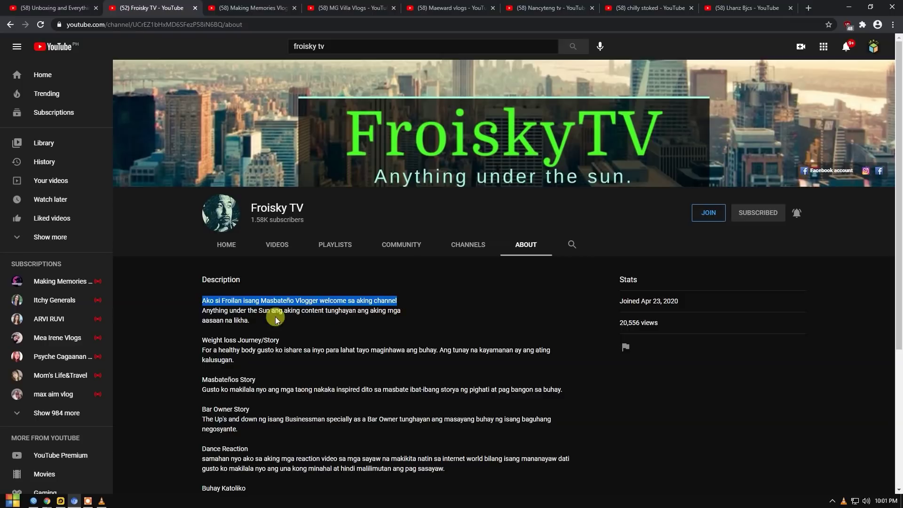
left_click_drag(201, 310, 254, 321)
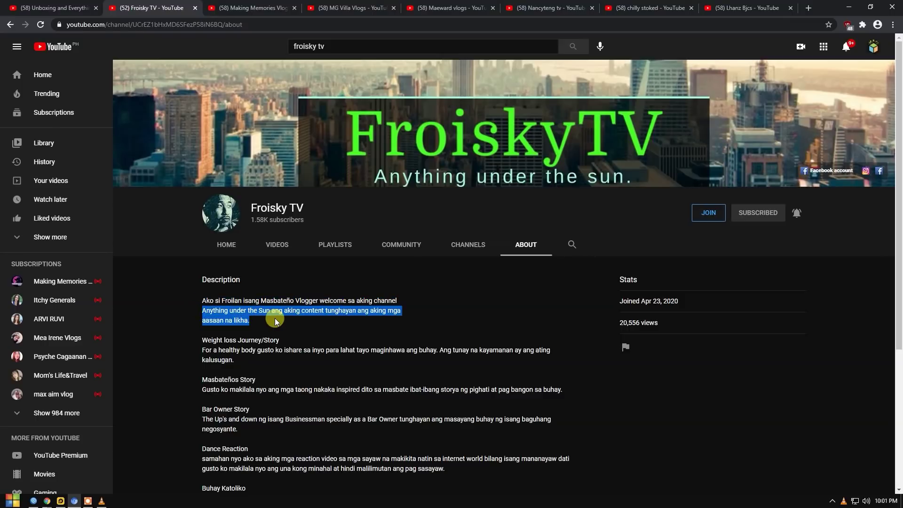
left_click(323, 331)
Step: Open Making Memories Vlog's About page and check its description and Hong Kong location
left_click(243, 6)
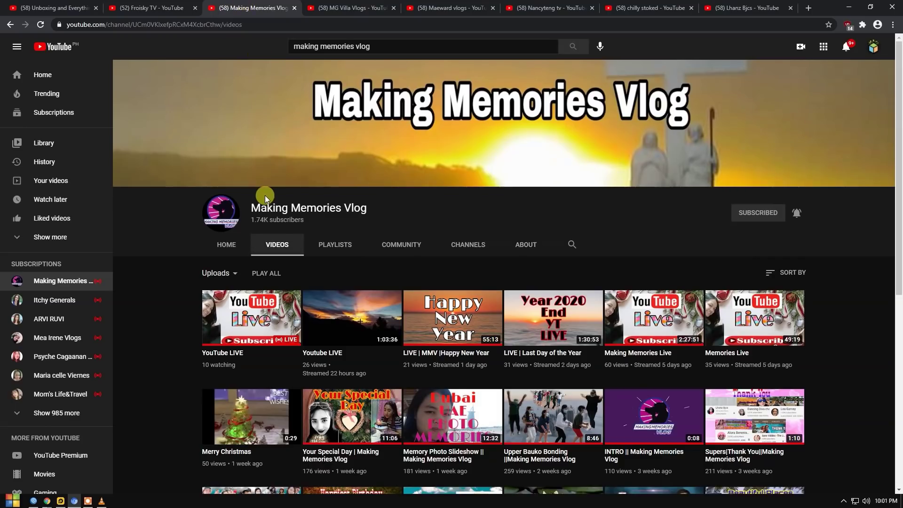
left_click_drag(369, 208, 248, 208)
left_click(526, 245)
left_click_drag(276, 396, 243, 394)
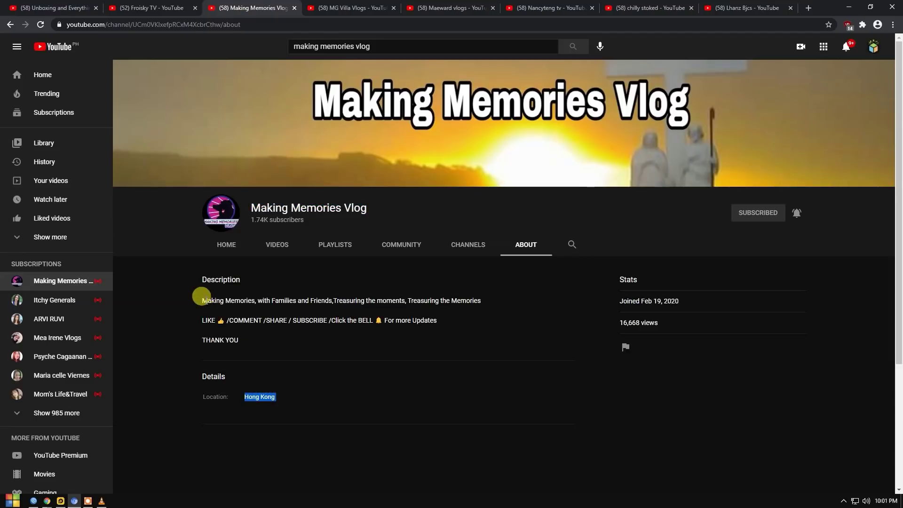
left_click_drag(201, 299, 405, 297)
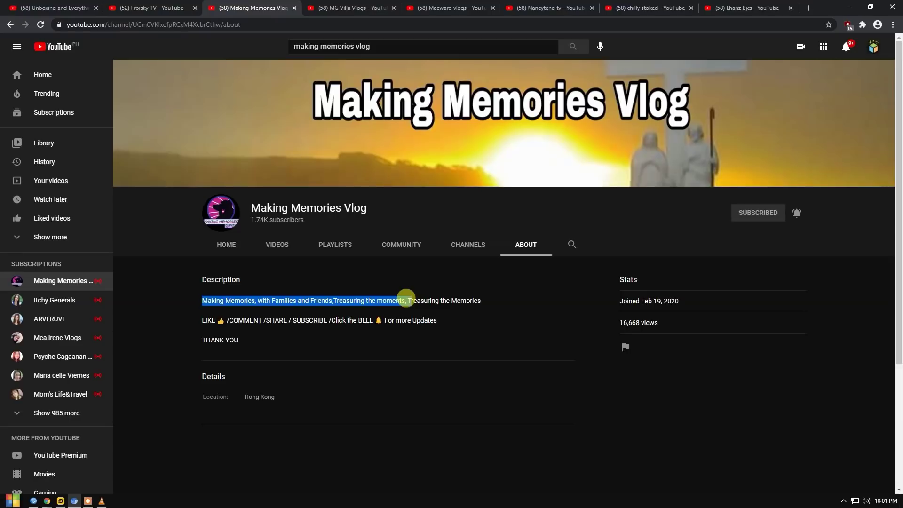
left_click(503, 295)
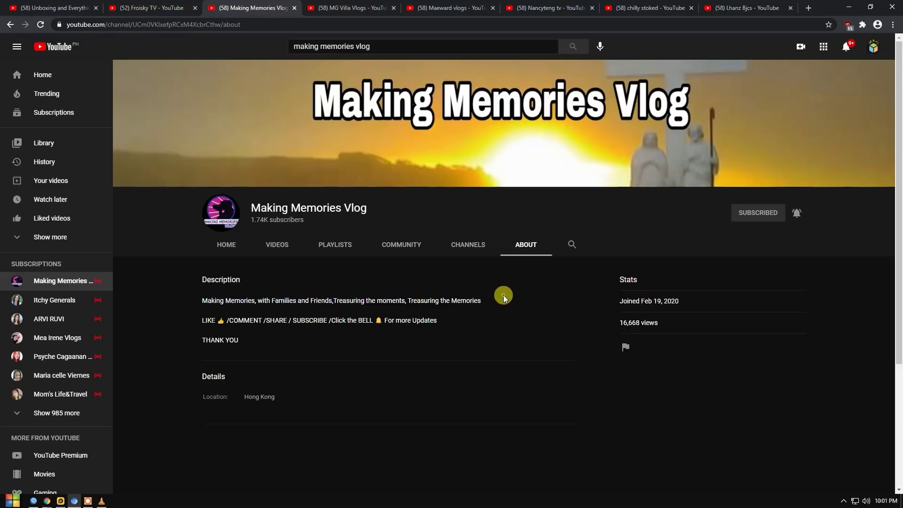
Step: Look over the MG Villa Vlogs channel and read Maeward vlogs' About description
left_click(349, 6)
left_click_drag(249, 208, 327, 209)
left_click(334, 210)
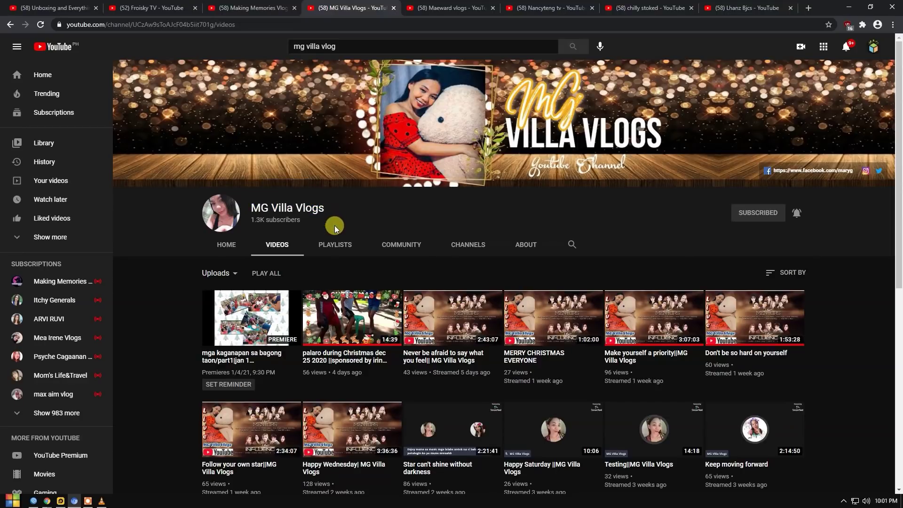
left_click(449, 8)
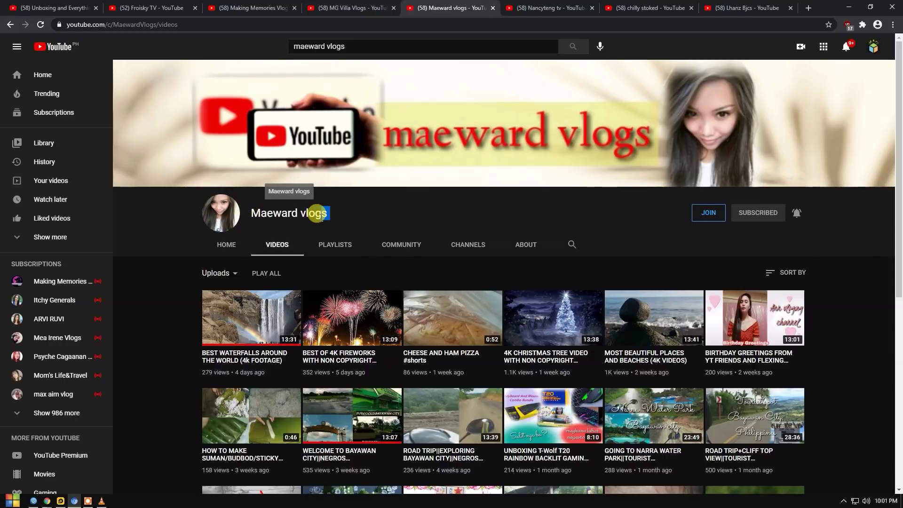
left_click_drag(325, 213, 243, 213)
left_click(251, 220)
left_click(525, 246)
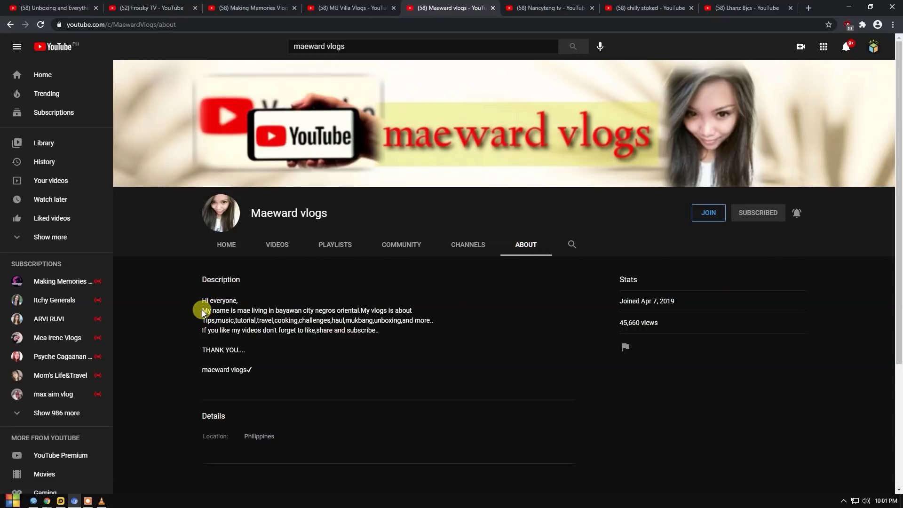
left_click_drag(201, 309, 419, 317)
Step: Open the Nancyteng tv and chilly stoked About pages and read chilly stoked's description
key("ctrl+Tab")
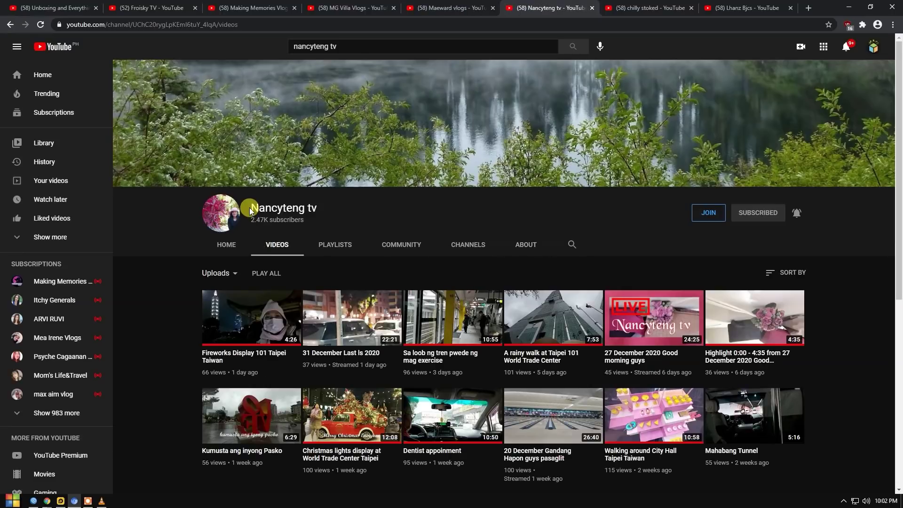
triple_click(249, 207)
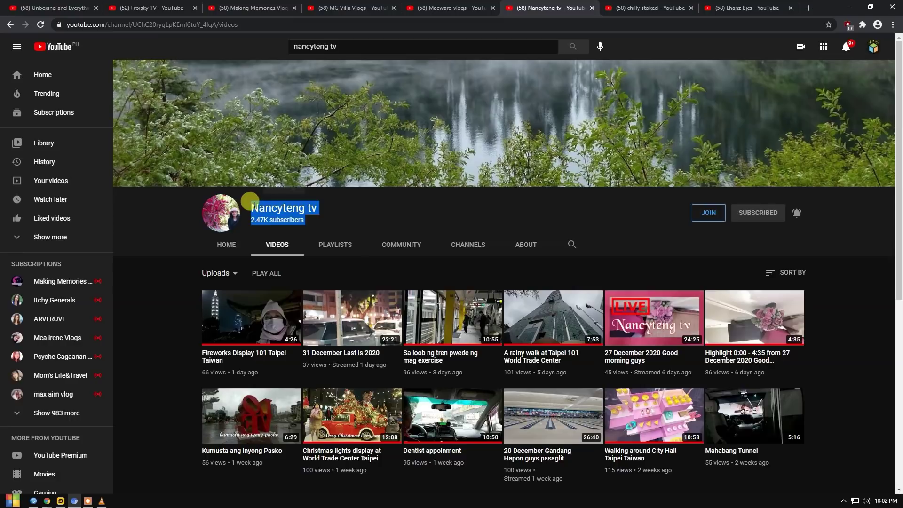
left_click(450, 227)
left_click(526, 245)
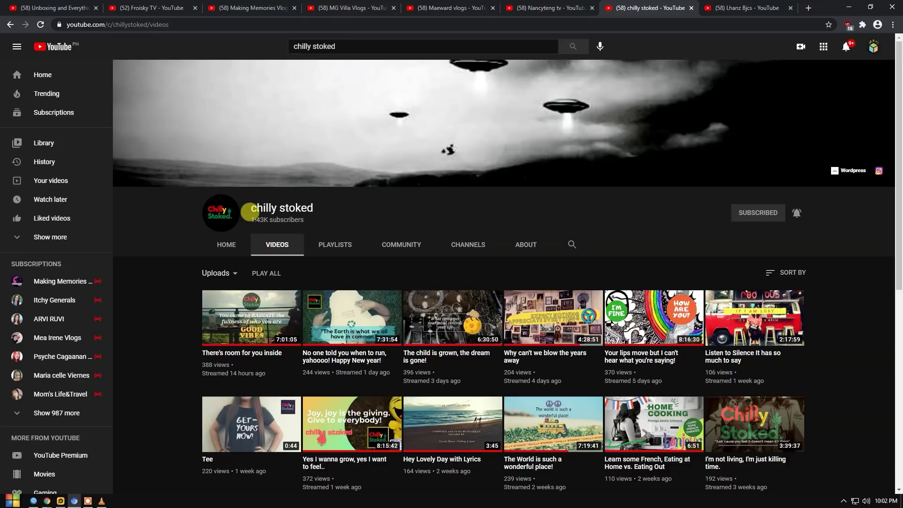
triple_click(250, 208)
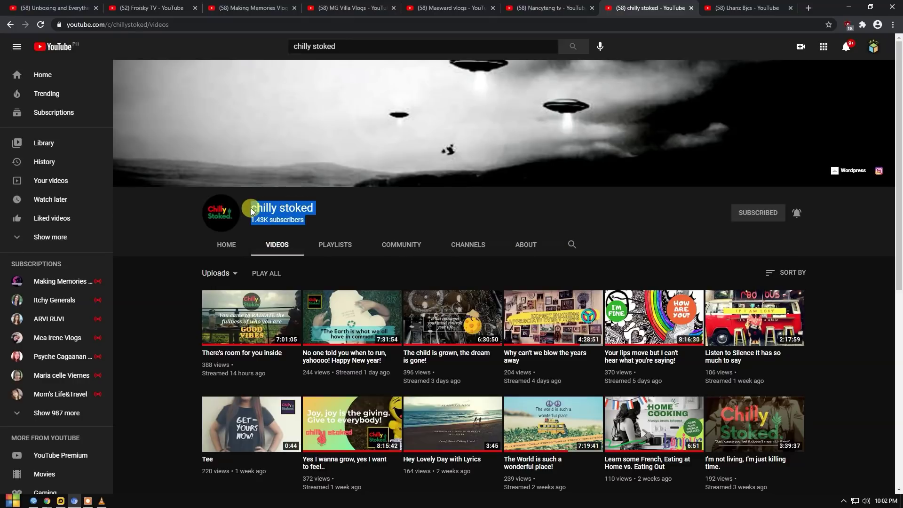
left_click(536, 252)
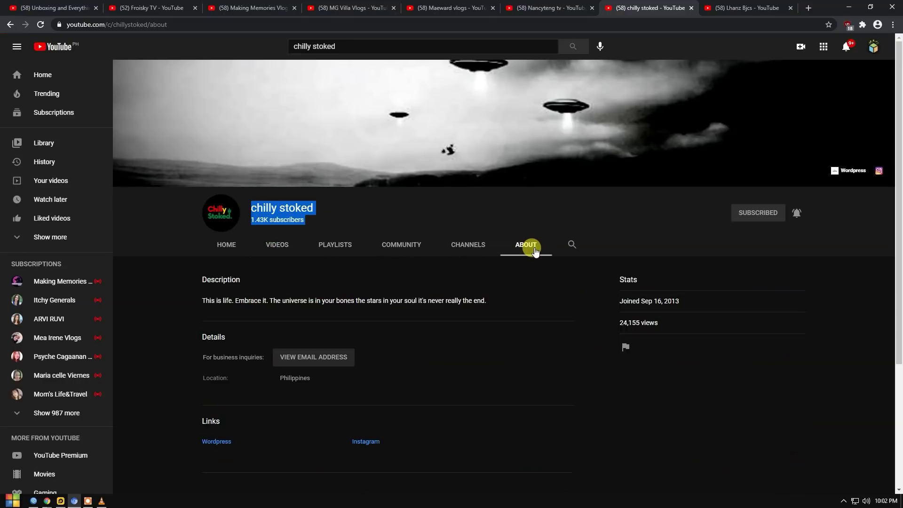
left_click_drag(202, 300, 460, 299)
left_click(259, 296)
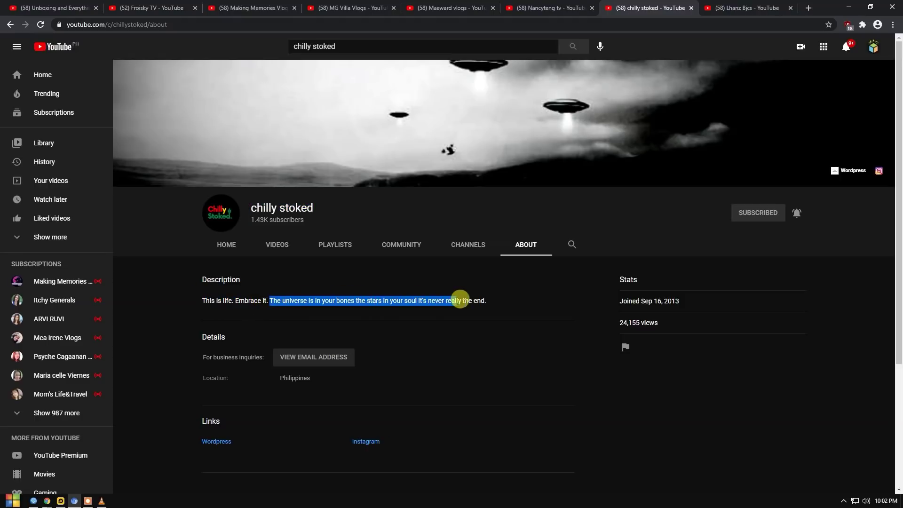
left_click(497, 301)
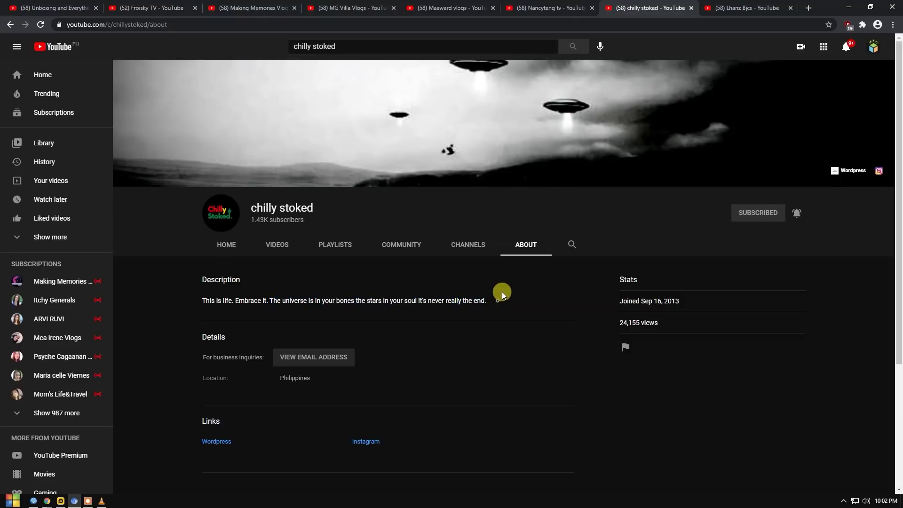
Step: Open the Lhanz Bjcs channel's About page and highlight its 'OFW LIFE,TRAVEL&TOUR' description
left_click(732, 10)
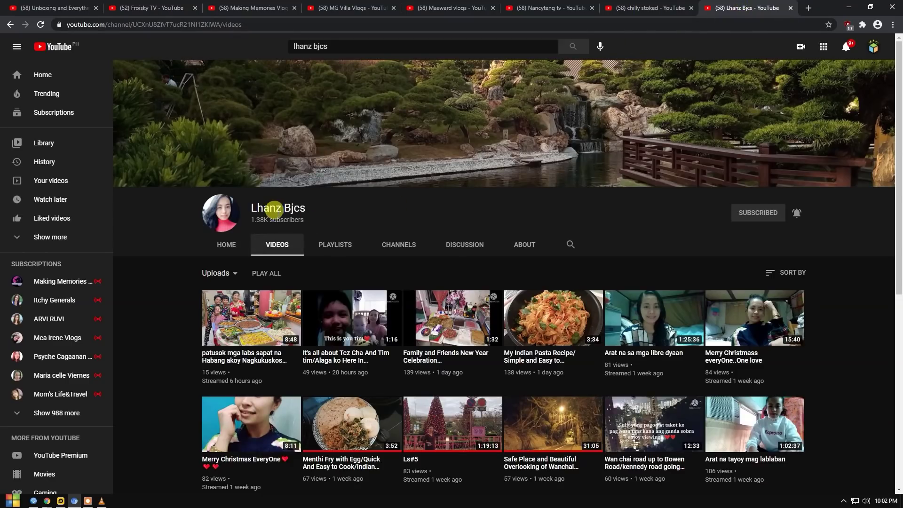
left_click_drag(252, 207, 309, 212)
left_click(524, 244)
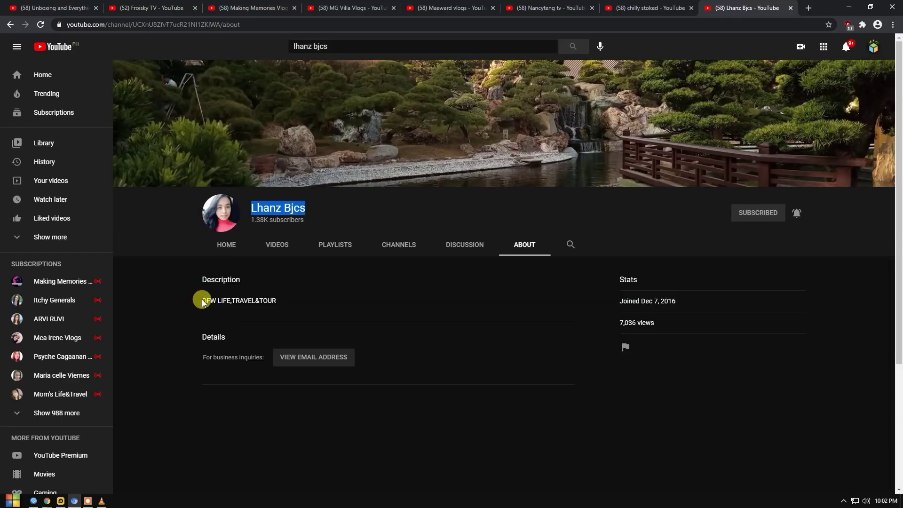
left_click_drag(202, 299, 288, 303)
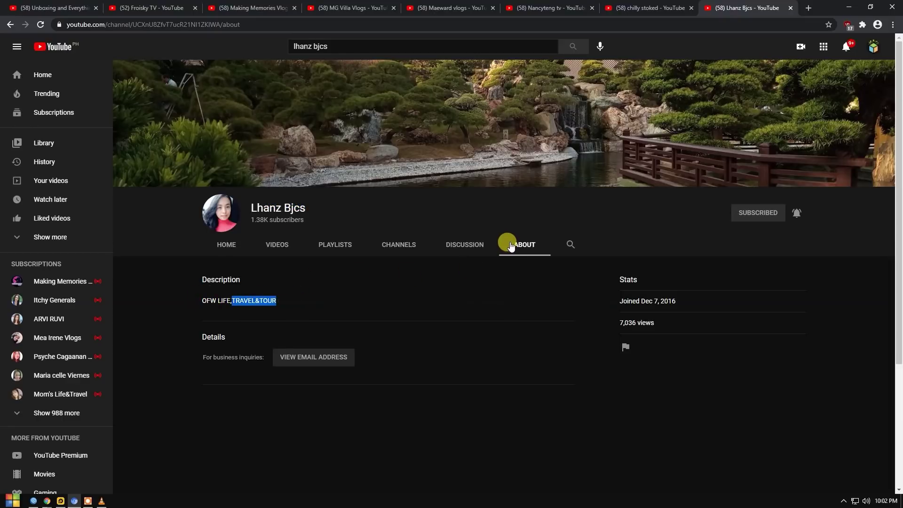
left_click(74, 11)
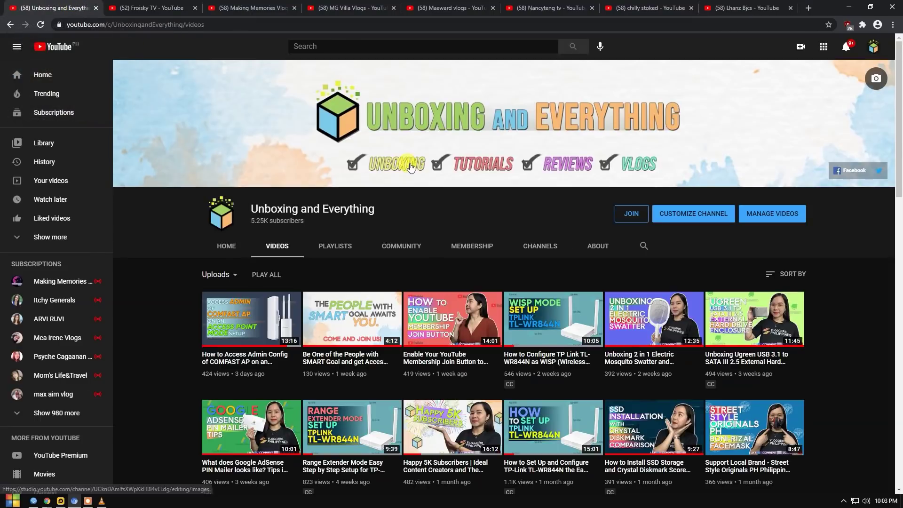